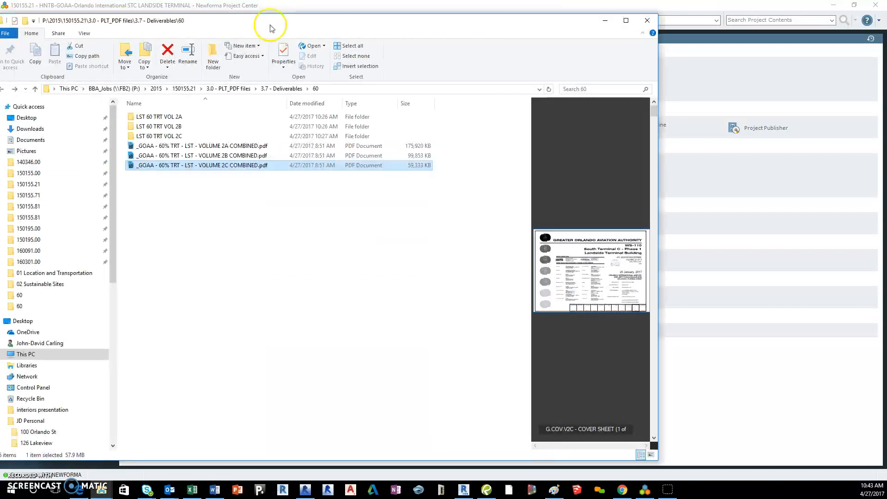
# Look through the drawing PDFs in the LST 60 TRT VOL 2A folder under 3.7 - Deliverables\60 in File Explorer.
pyautogui.moveTo(271, 25); pyautogui.dragTo(307, 23)
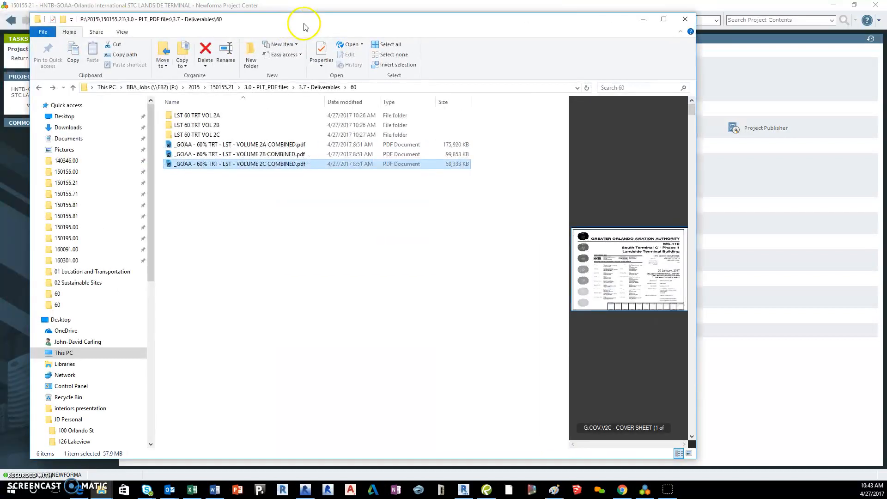
pyautogui.doubleClick(212, 117)
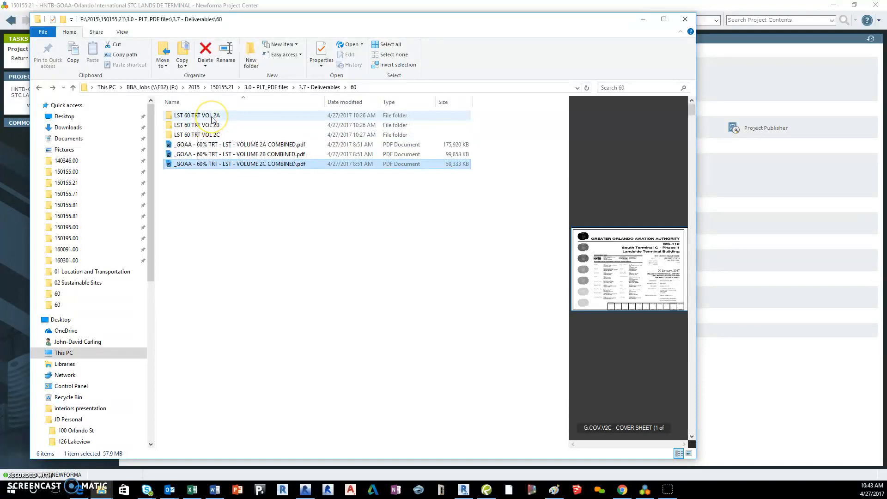
pyautogui.scroll(-20, 228, 337)
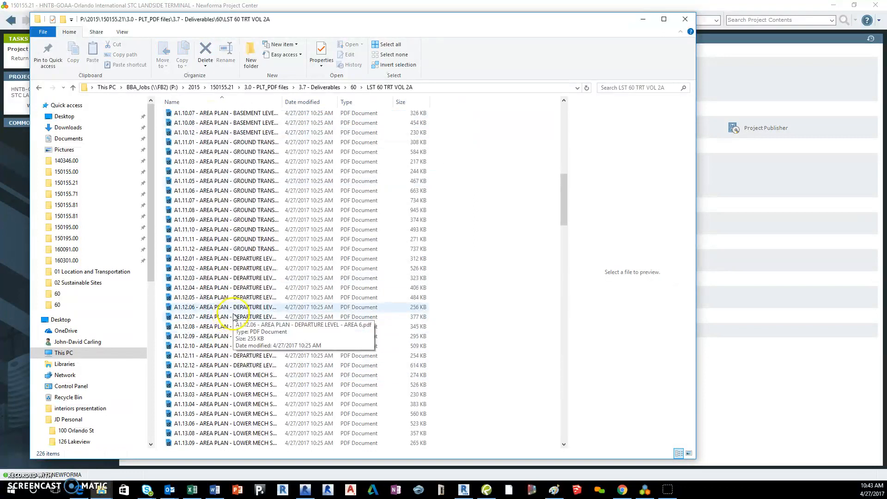
pyautogui.moveTo(567, 236); pyautogui.dragTo(570, 112)
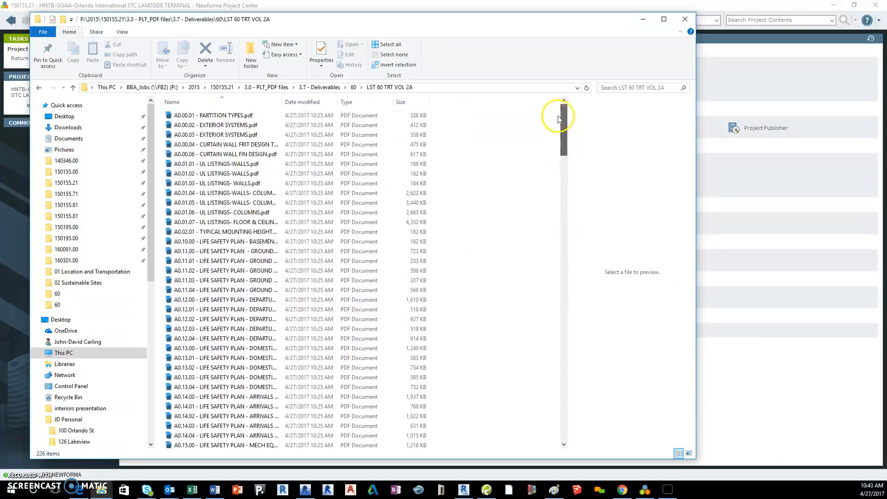
pyautogui.click(341, 88)
pyautogui.doubleClick(229, 117)
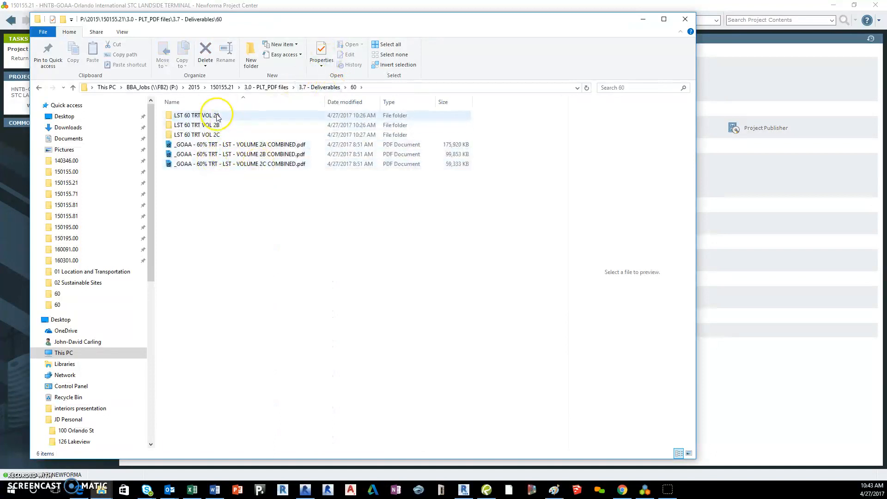
pyautogui.doubleClick(231, 115)
pyautogui.moveTo(385, 21); pyautogui.dragTo(0, 23)
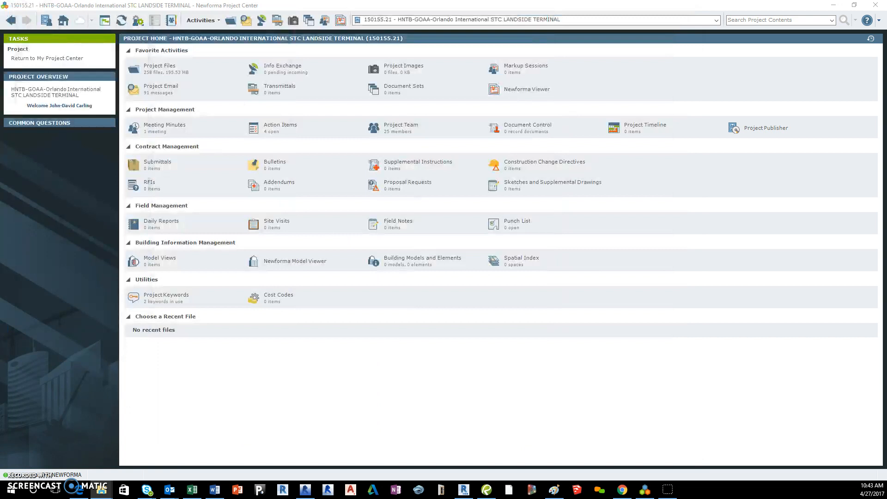
# In Newforma Project Center, open the project's Document Control and begin choosing files for Add Revisions From Files.
pyautogui.click(522, 127)
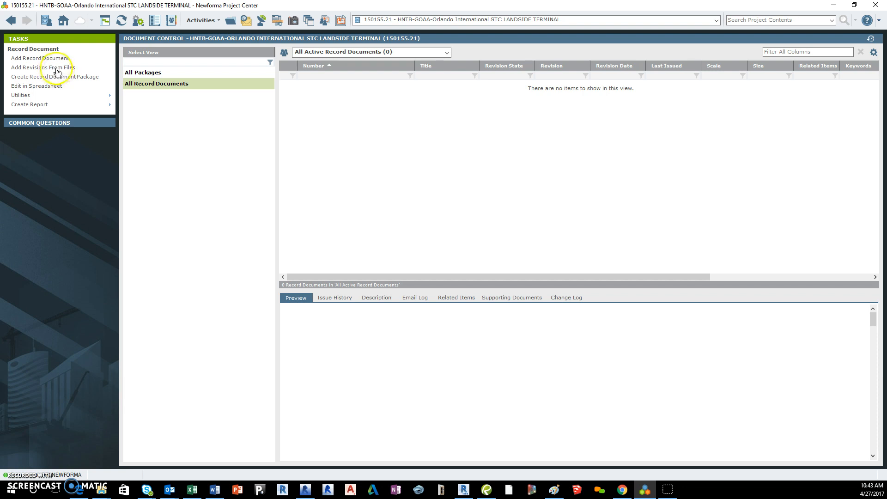
pyautogui.click(65, 69)
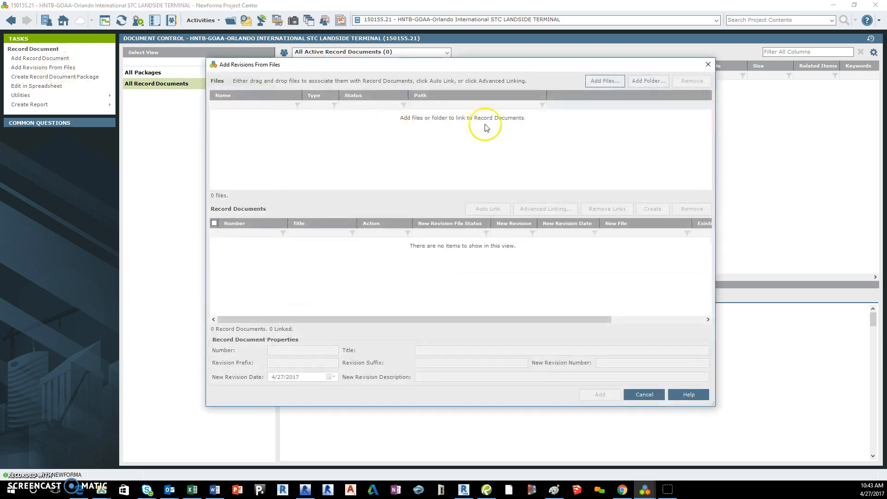
pyautogui.click(605, 82)
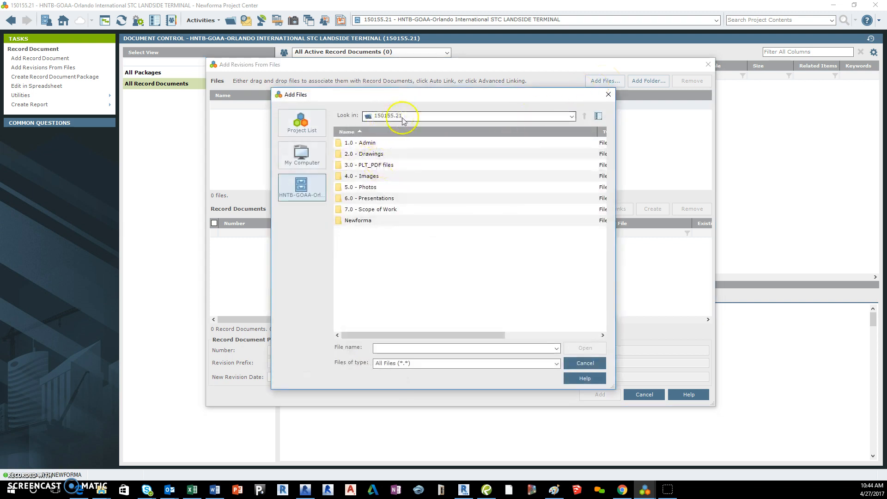
# Add all PDFs from 3.0 - PLT_PDF files, 3.7 - Deliverables, 60, LST 60 TRT VOL 2A to the revision files.
pyautogui.doubleClick(379, 165)
pyautogui.click(380, 222)
pyautogui.doubleClick(379, 221)
pyautogui.doubleClick(363, 143)
pyautogui.click(378, 144)
pyautogui.doubleClick(378, 144)
pyautogui.click(382, 145)
pyautogui.moveTo(603, 145); pyautogui.dragTo(594, 328)
pyautogui.keyDown('shift'); pyautogui.click(457, 309); pyautogui.keyUp('shift')
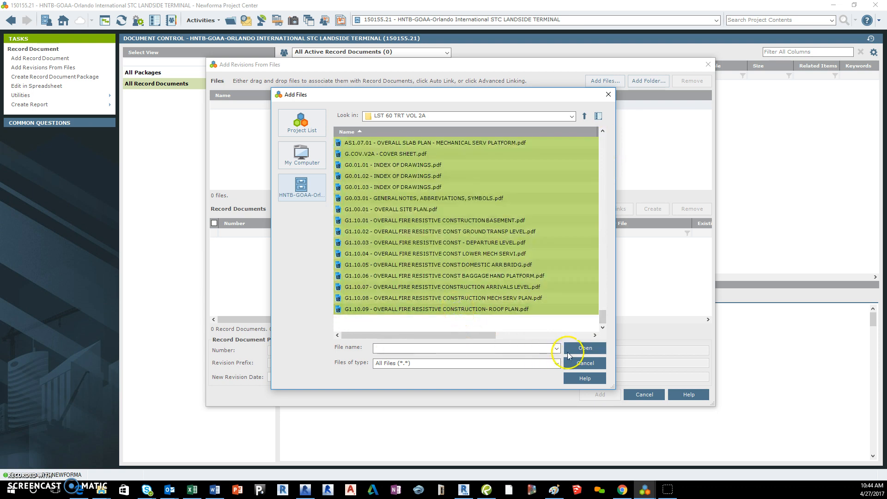
pyautogui.click(583, 350)
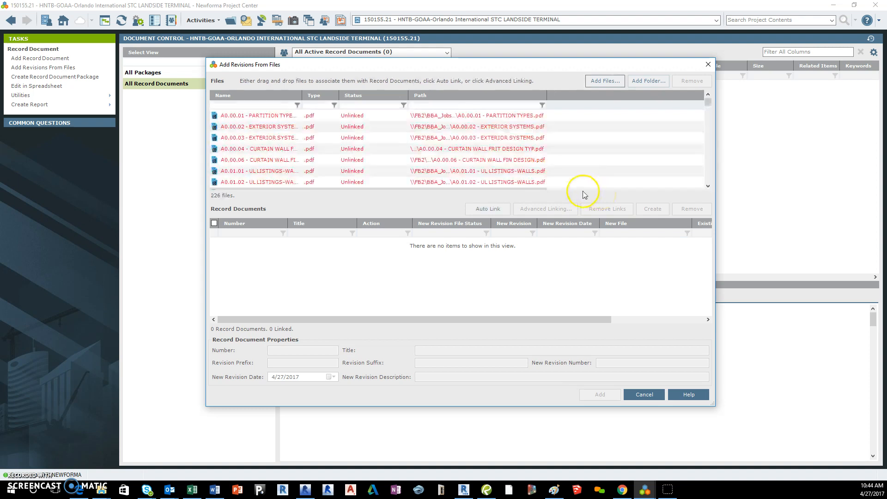
# Create record documents from all the unlinked files, A0.00.01 - PARTITION TYPES through G1.10.09.
pyautogui.click(255, 118)
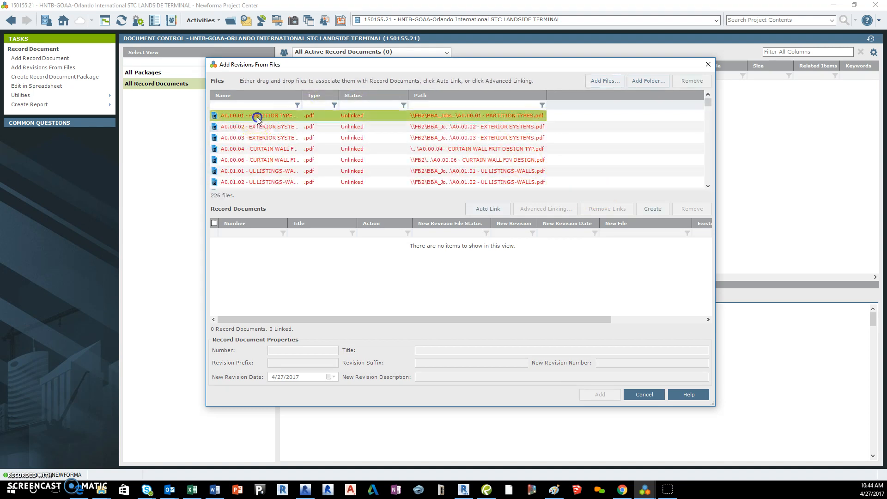
pyautogui.moveTo(708, 102); pyautogui.dragTo(707, 189)
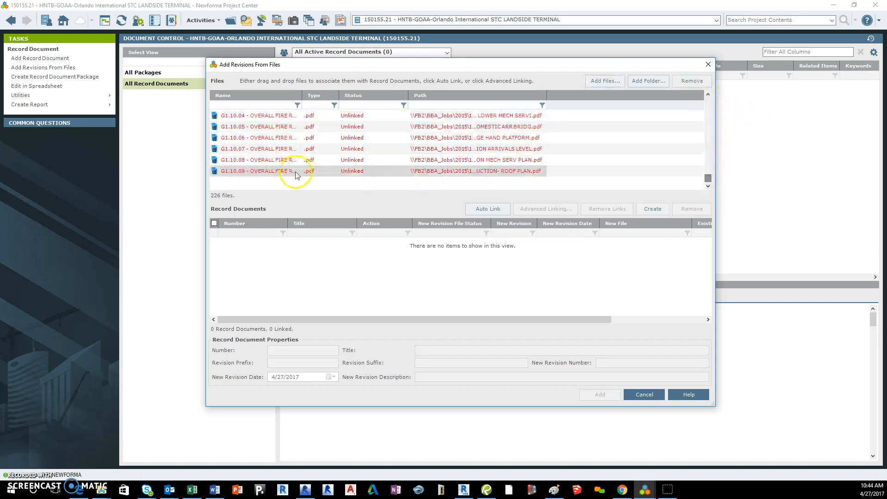
pyautogui.keyDown('shift'); pyautogui.click(274, 172); pyautogui.keyUp('shift')
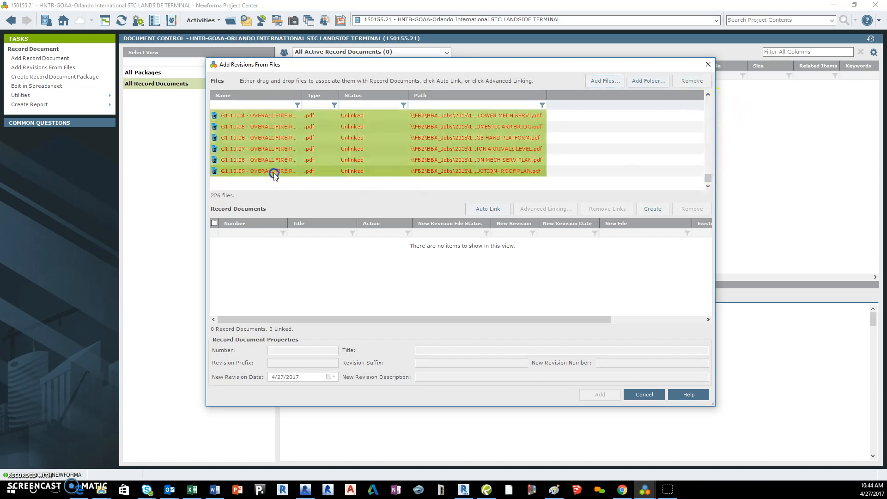
pyautogui.click(652, 209)
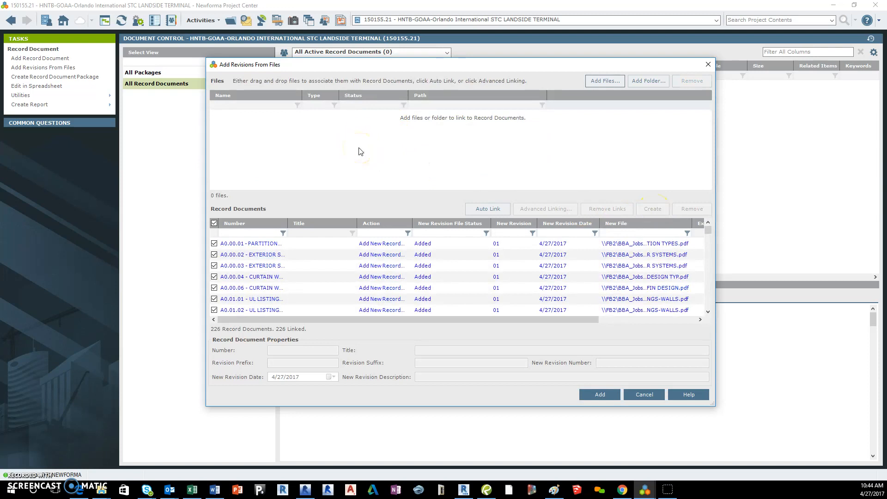
# Set the new revision date of all the created record documents to 1/20/2017.
pyautogui.click(250, 245)
pyautogui.click(248, 244)
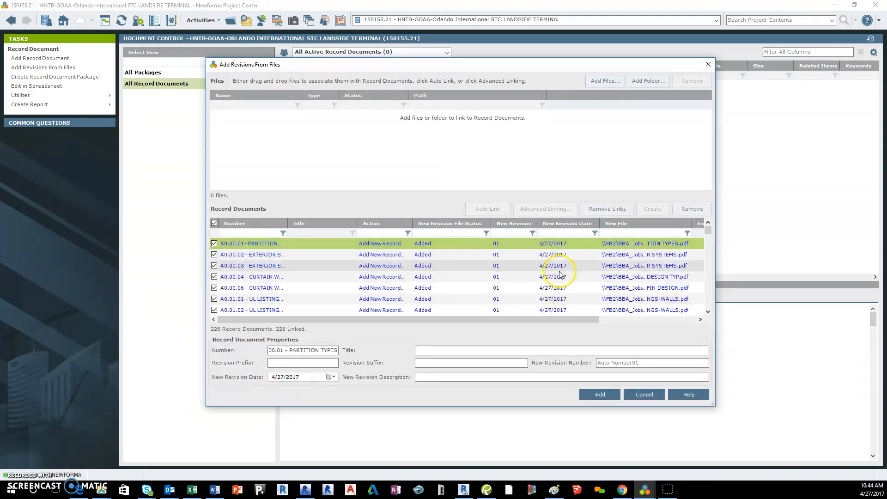
pyautogui.moveTo(710, 231); pyautogui.dragTo(707, 301)
pyautogui.click(234, 300)
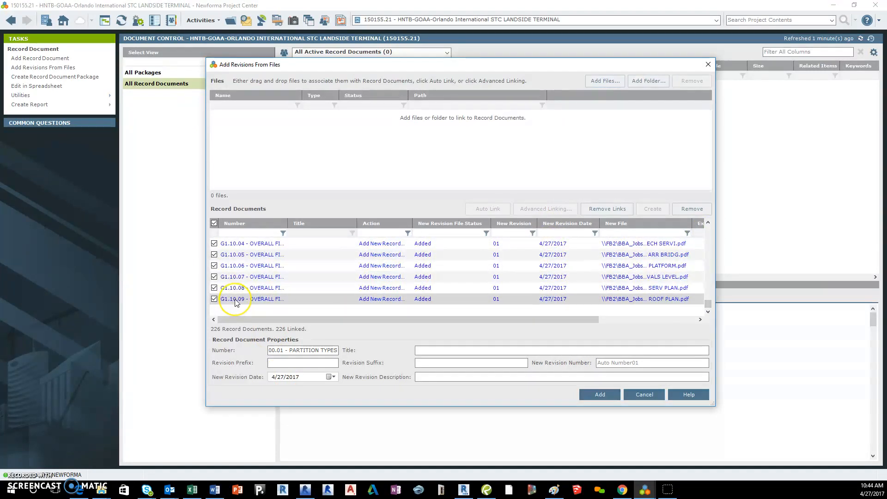
pyautogui.keyDown('shift'); pyautogui.click(236, 302); pyautogui.keyUp('shift')
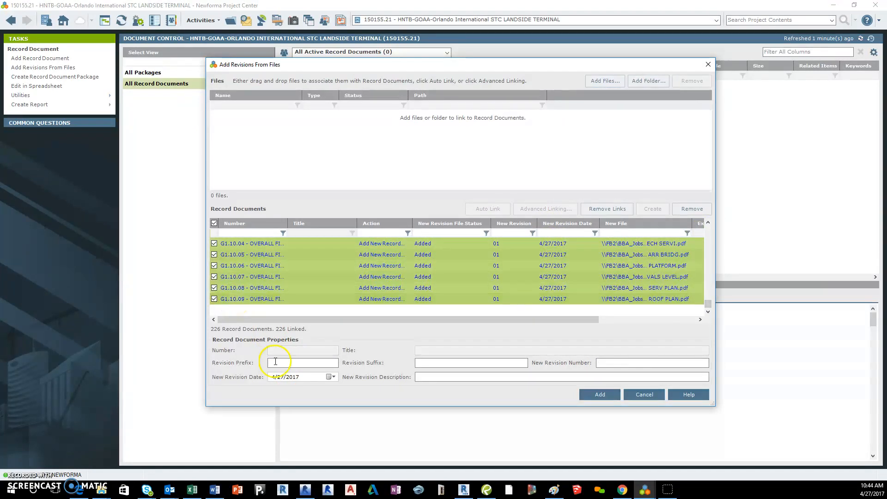
pyautogui.click(333, 378)
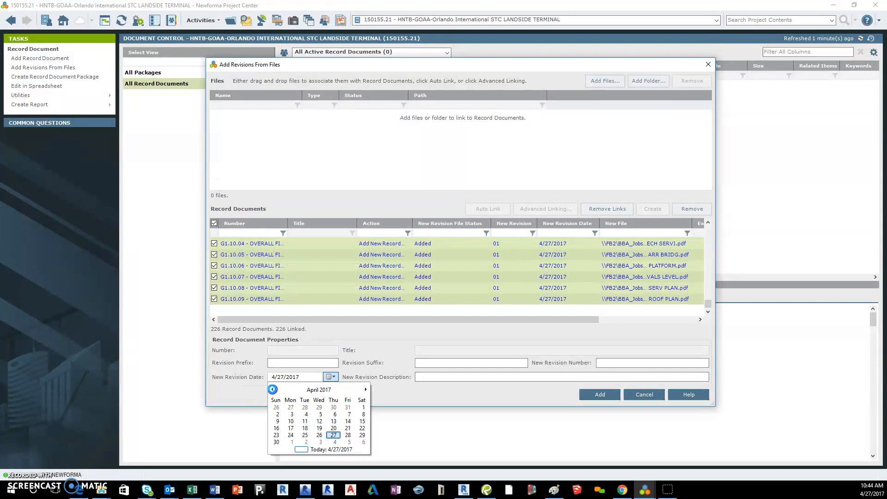
pyautogui.click(273, 390)
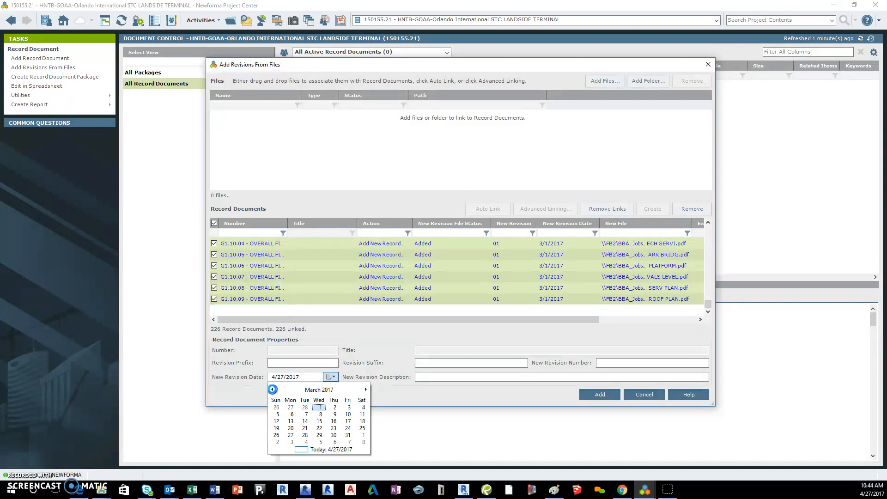
pyautogui.click(273, 390)
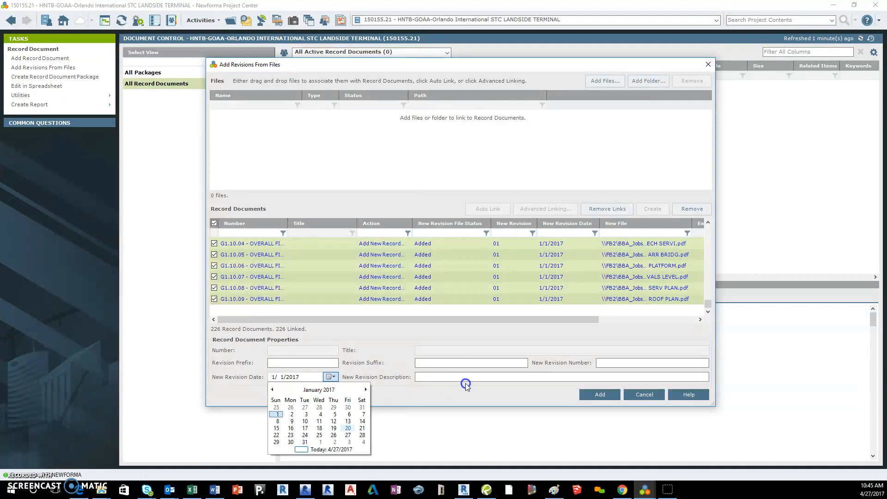
pyautogui.click(348, 427)
# Set the new revision description to "LST 60 TRT VOL 2A" and add the record documents to the project.
pyautogui.click(423, 378)
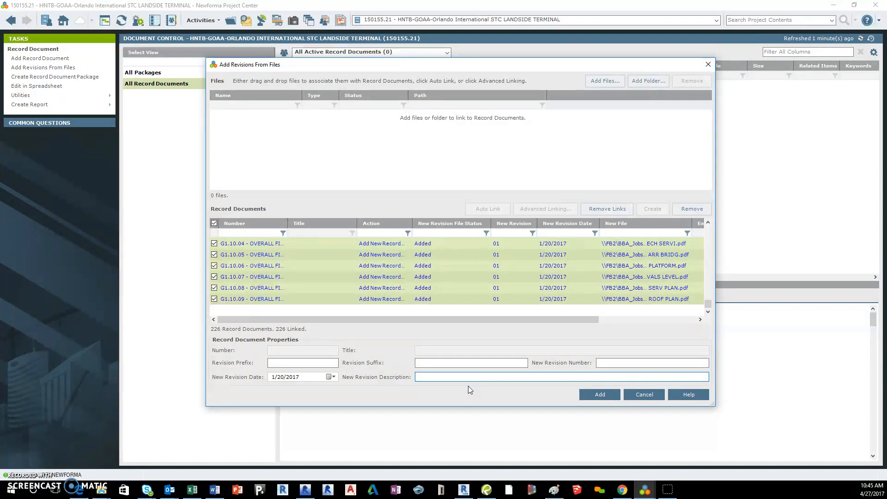
pyautogui.write('LST 60 TRT VOL 2A')
pyautogui.moveTo(472, 376); pyautogui.dragTo(447, 377)
pyautogui.click(602, 395)
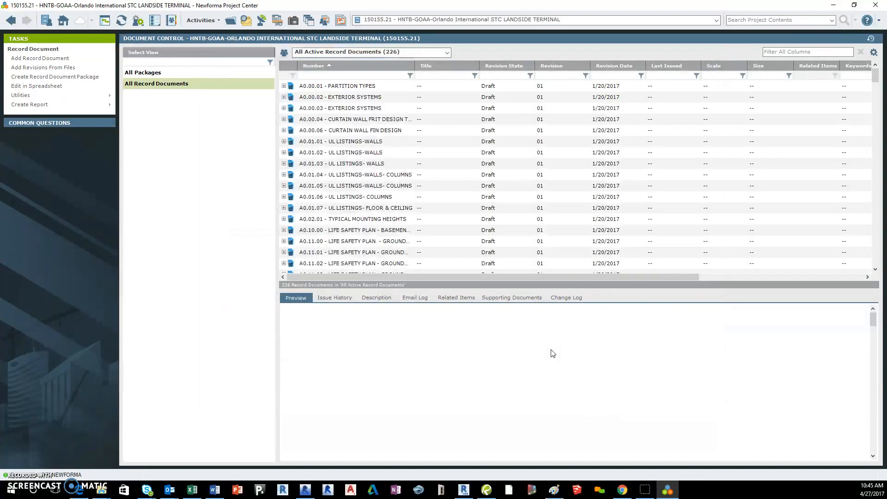
# Review the added record documents and their columns across the whole All Active Record Documents list.
pyautogui.moveTo(629, 275); pyautogui.dragTo(815, 292)
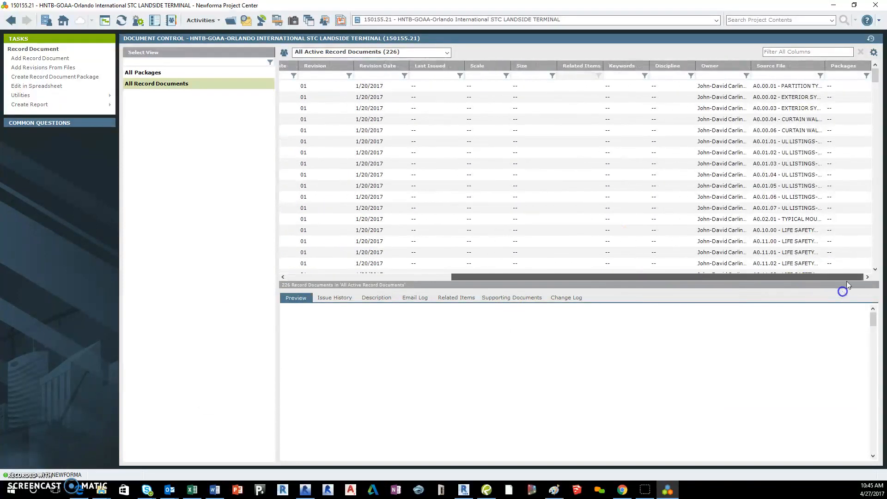
pyautogui.moveTo(879, 81); pyautogui.dragTo(822, 178)
pyautogui.moveTo(802, 283); pyautogui.dragTo(507, 278)
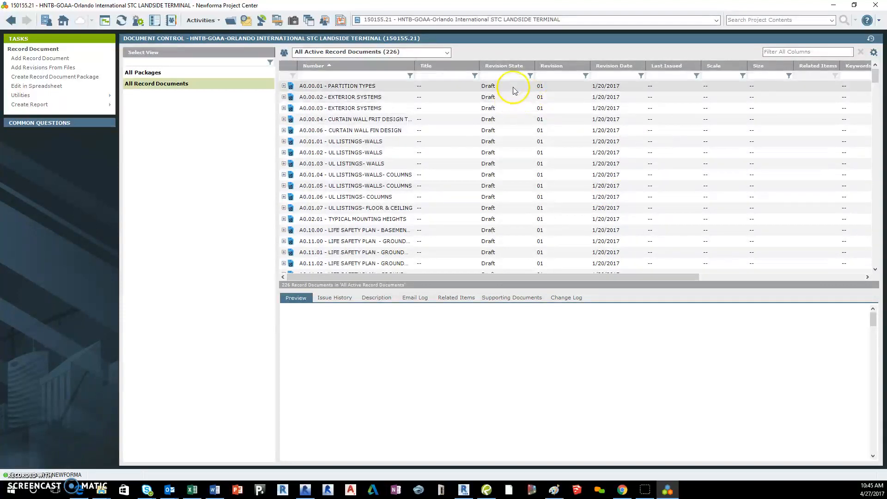
pyautogui.scroll(-20, 514, 91)
pyautogui.scroll(-10, 531, 134)
pyautogui.moveTo(662, 276); pyautogui.dragTo(608, 273)
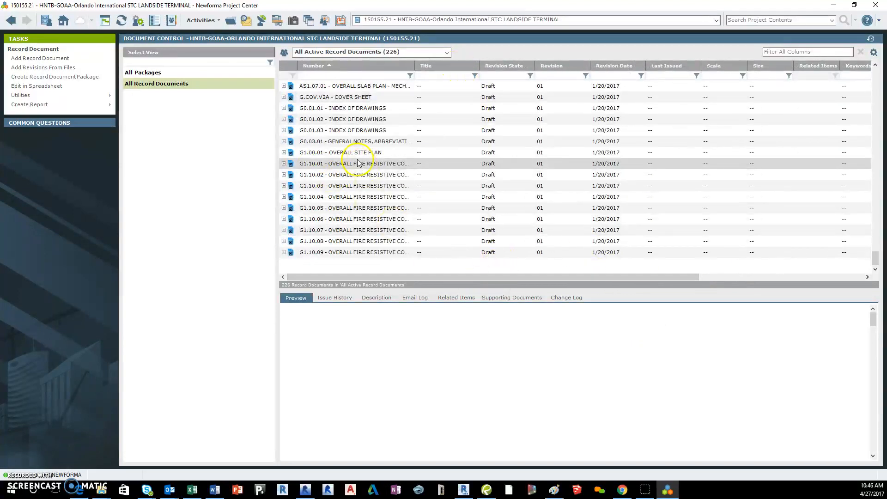
pyautogui.scroll(15, 358, 167)
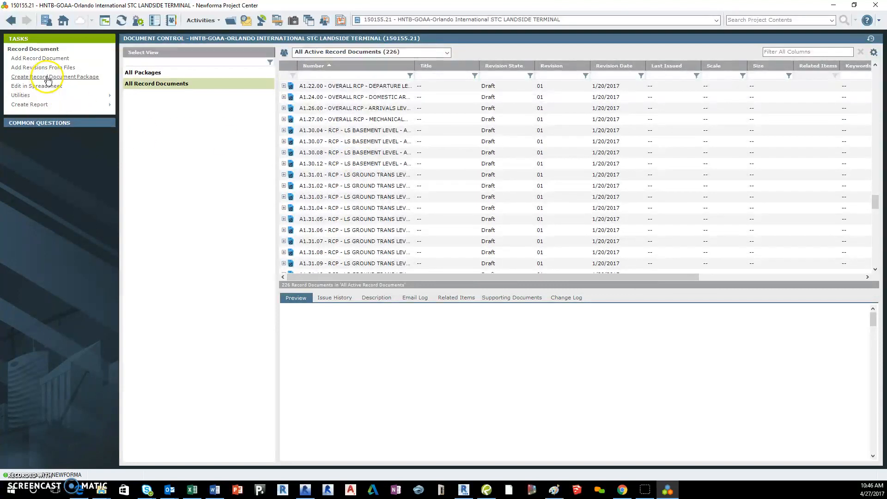
# Start a new record document package and name it "LST 60 TRT VOL 2A".
pyautogui.click(69, 79)
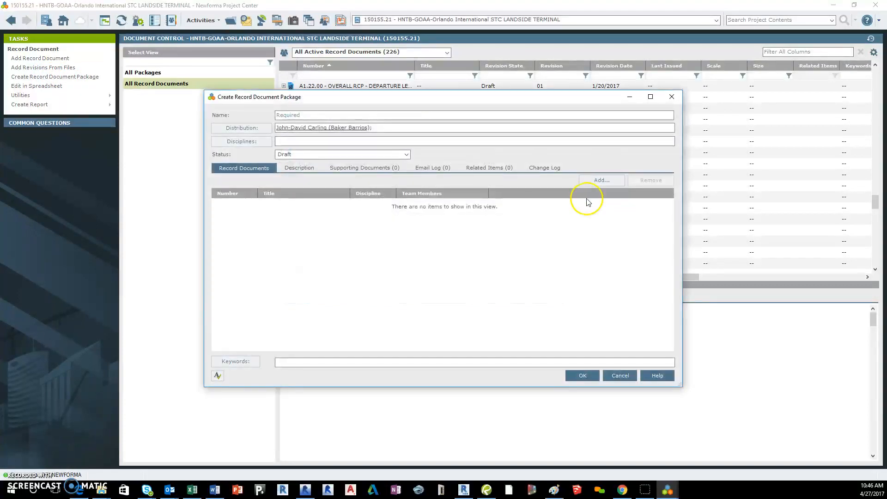
pyautogui.click(301, 114)
pyautogui.write('L')
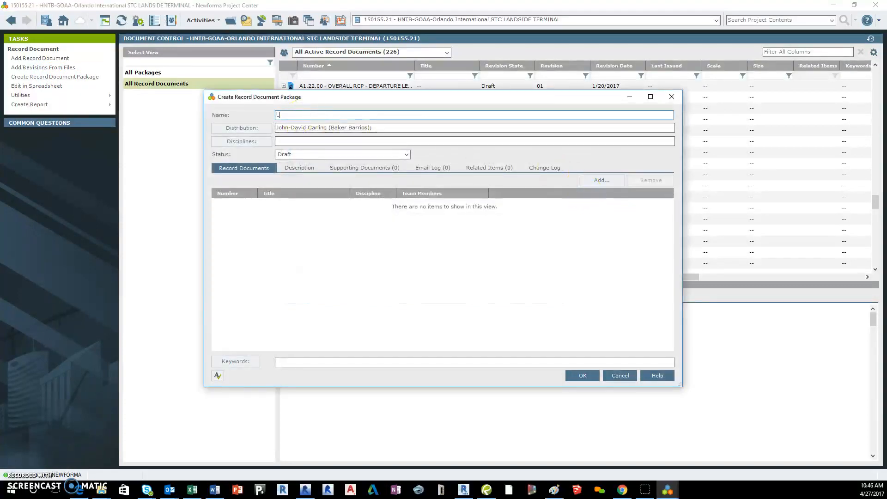
pyautogui.write('ST 60 TRT VOL 2A')
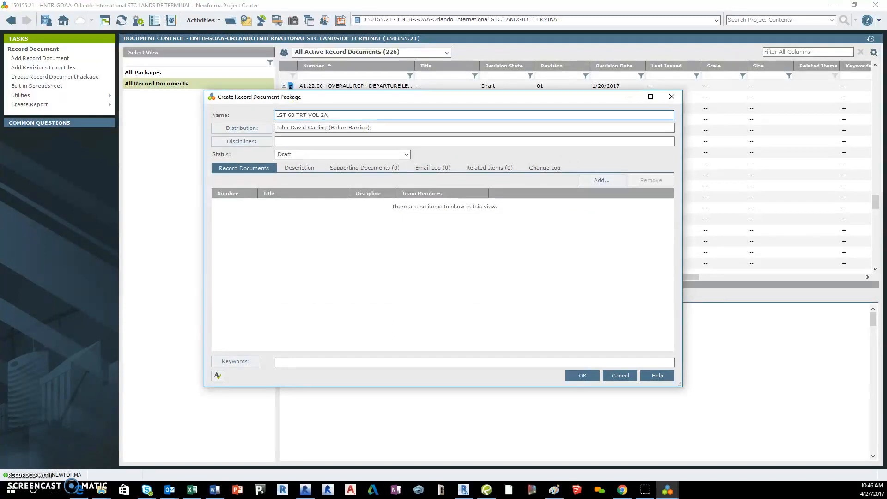
# Assign the Architectural discipline to the record document package.
pyautogui.click(261, 143)
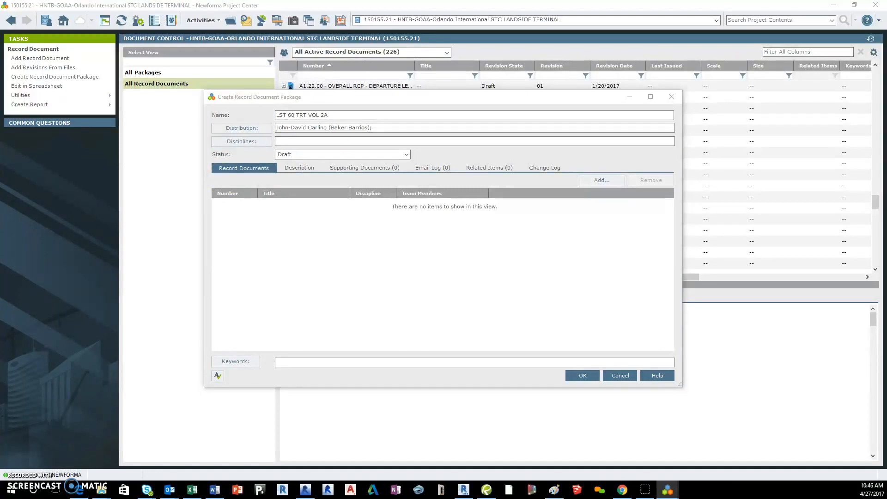
pyautogui.click(292, 219)
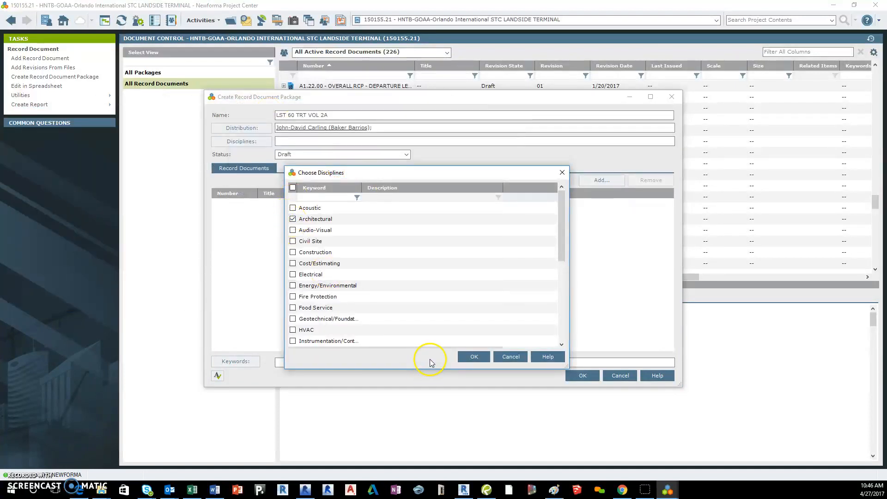
pyautogui.click(473, 357)
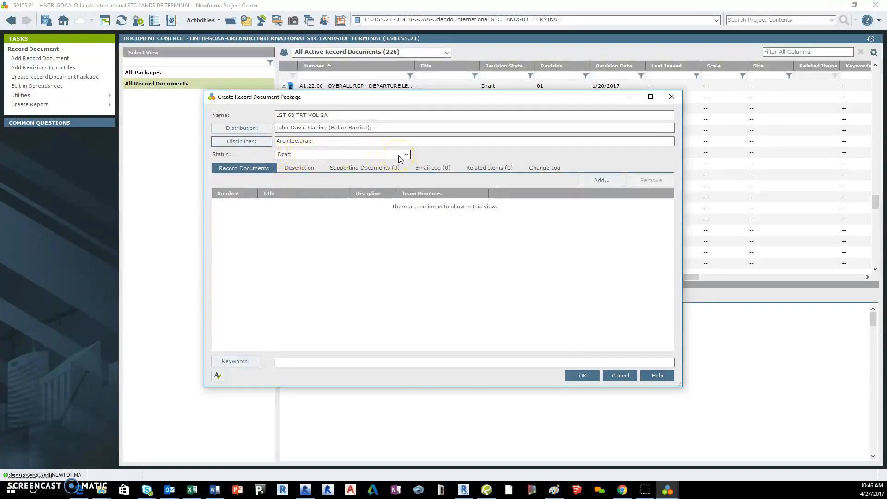
# Add all active record documents, from A0.00.01 to G1.10.09, to the LST 60 TRT VOL 2A package and create the package.
pyautogui.click(594, 182)
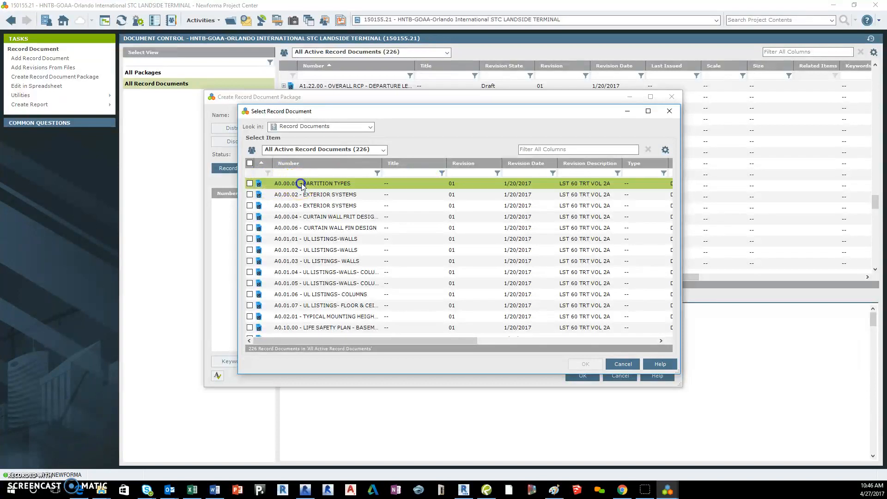
pyautogui.scroll(-2, 341, 291)
pyautogui.scroll(-15, 341, 291)
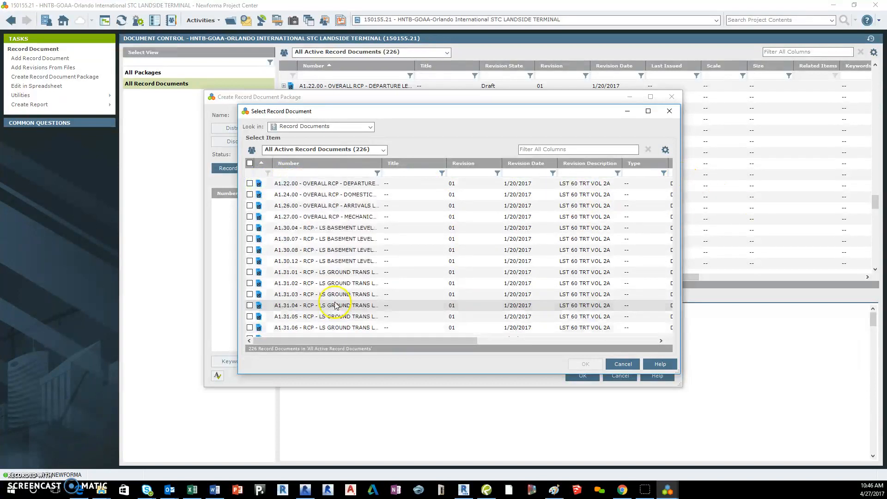
pyautogui.click(335, 318)
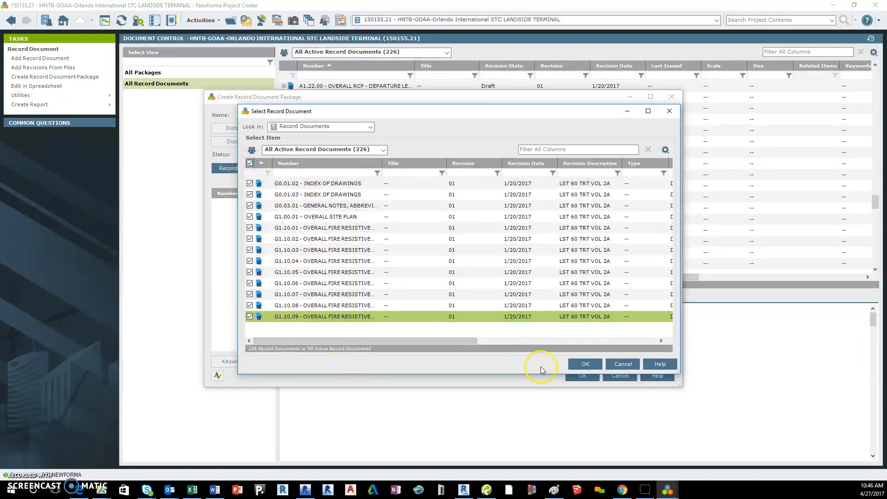
pyautogui.click(585, 366)
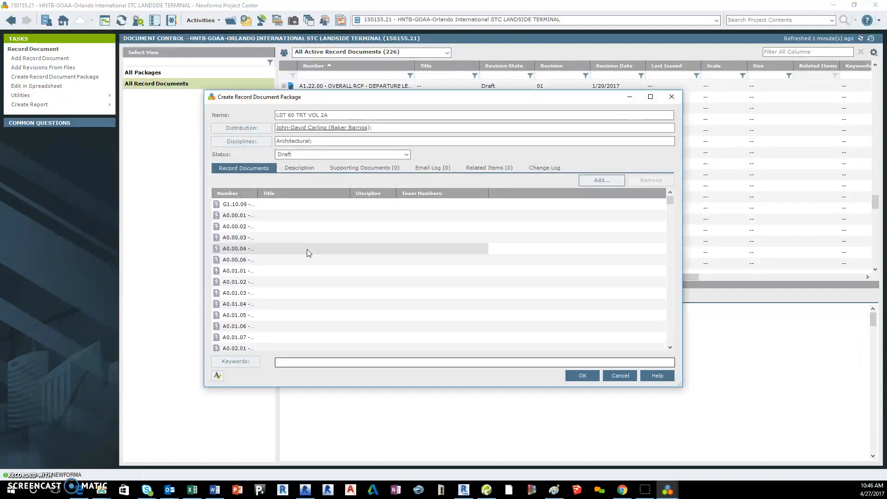
pyautogui.click(582, 377)
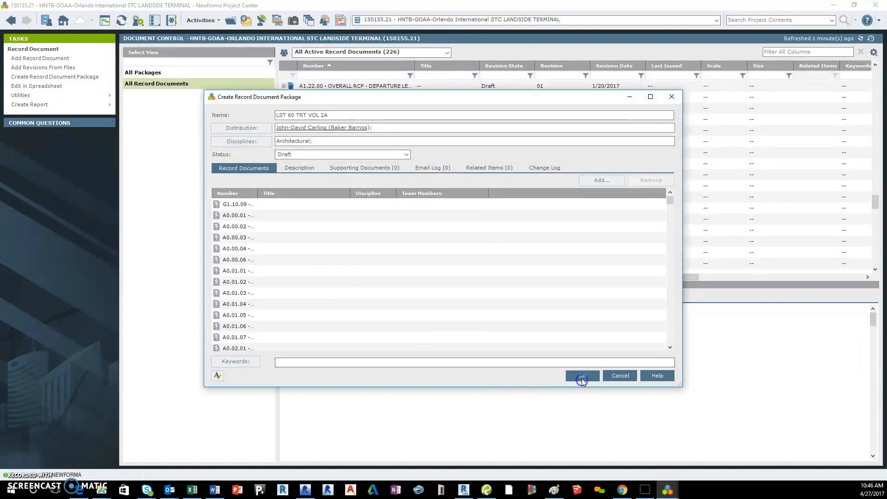
# Open the LST 60 TRT VOL 2A package and check the Packages column and its filter options for the record documents.
pyautogui.click(155, 96)
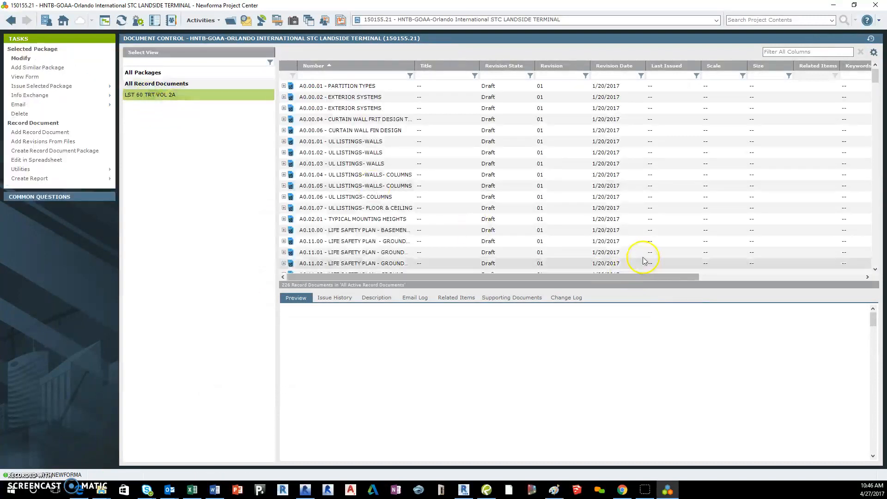
pyautogui.moveTo(646, 276); pyautogui.dragTo(811, 277)
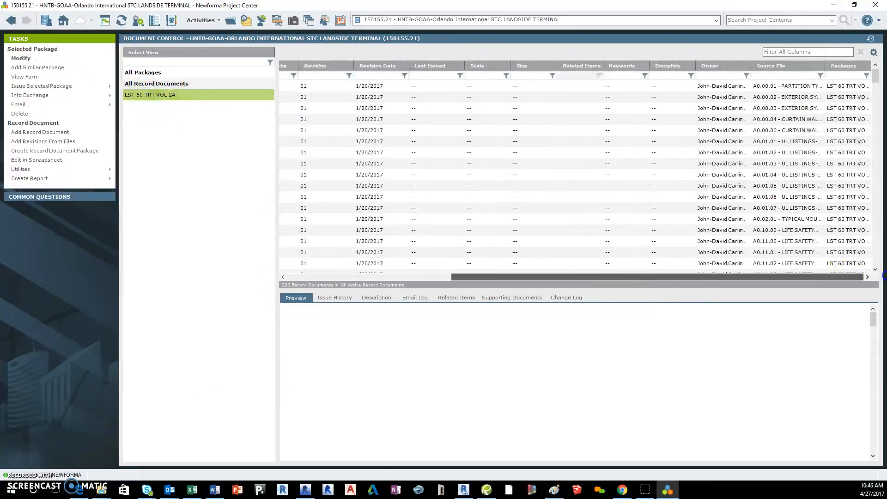
pyautogui.click(867, 75)
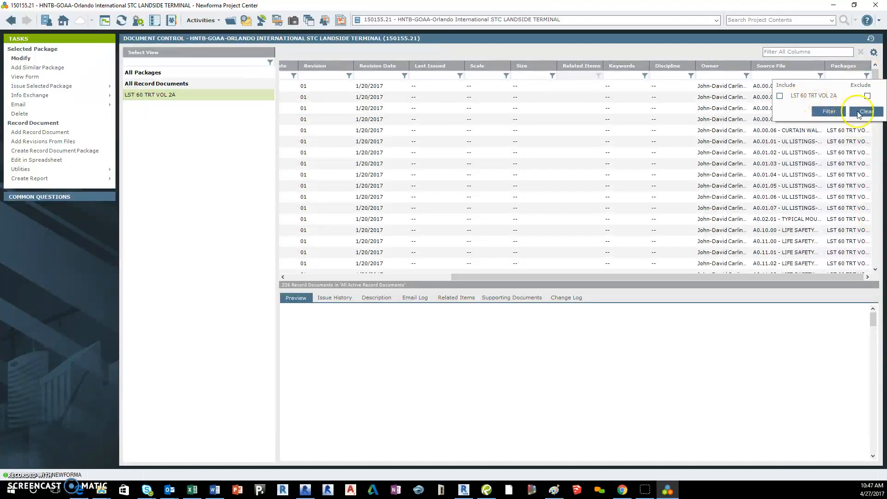
pyautogui.click(839, 132)
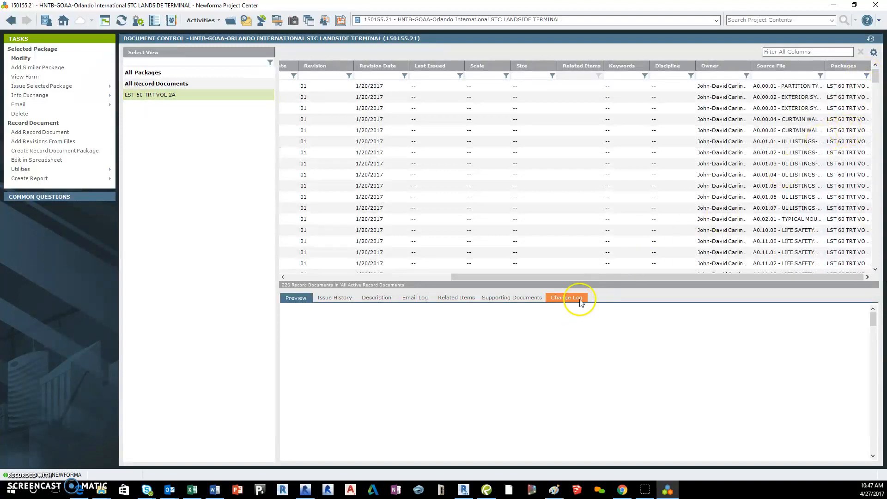
pyautogui.moveTo(586, 277); pyautogui.dragTo(199, 170)
# Start adding revisions from files and browse to the LST 60 TRT VOL 2B folder.
pyautogui.click(199, 170)
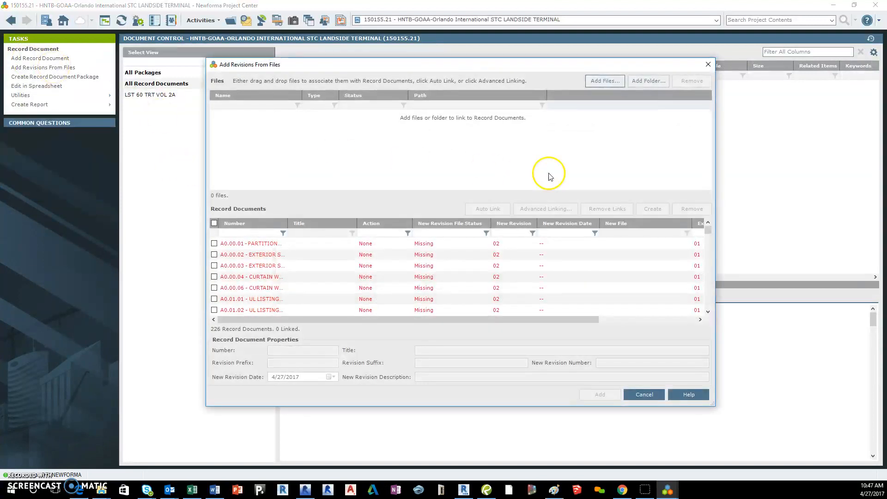
pyautogui.click(605, 82)
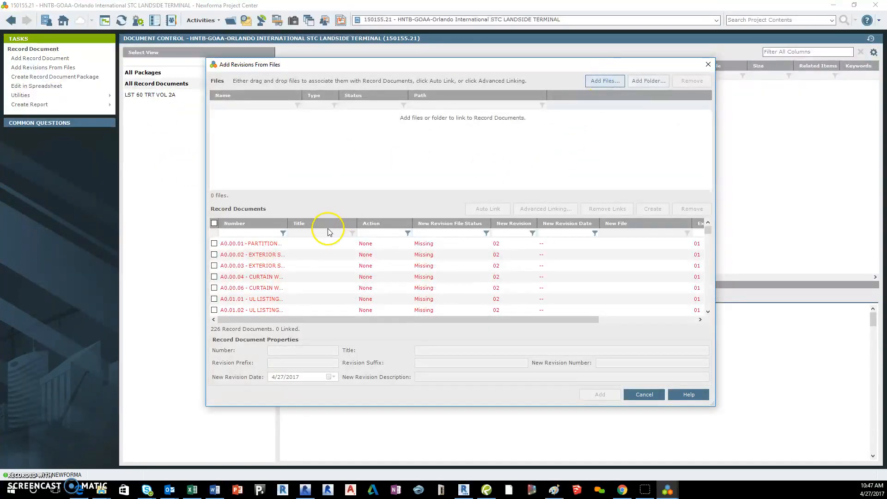
pyautogui.click(585, 116)
pyautogui.click(387, 156)
pyautogui.doubleClick(386, 156)
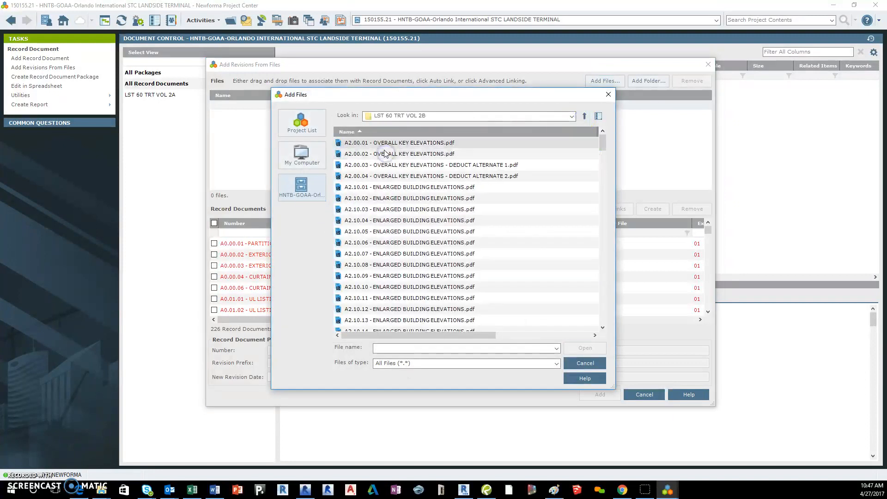
# Add every PDF in the LST 60 TRT VOL 2B folder, from A2.00.01 to G0.01.03 - INDEX OF DRAWINGS, to the files list.
pyautogui.click(578, 144)
pyautogui.moveTo(603, 138); pyautogui.dragTo(604, 288)
pyautogui.scroll(-3, 455, 317)
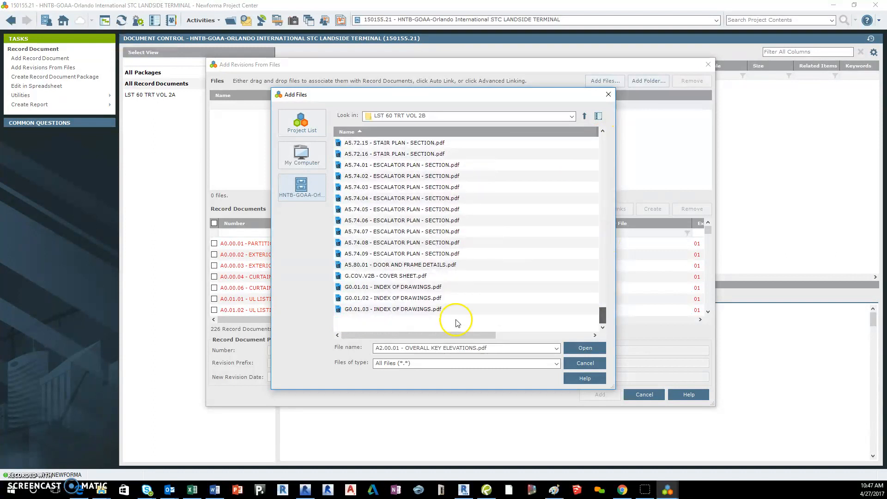
pyautogui.keyDown('shift'); pyautogui.click(414, 309); pyautogui.keyUp('shift')
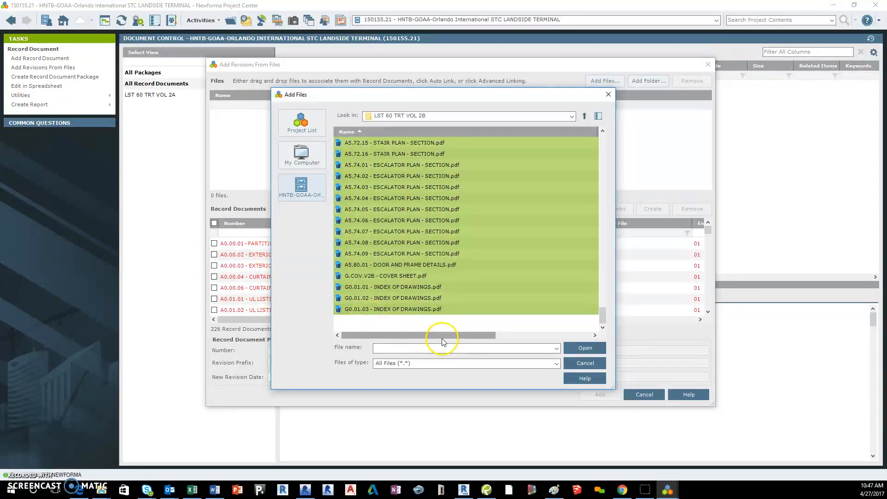
pyautogui.click(573, 349)
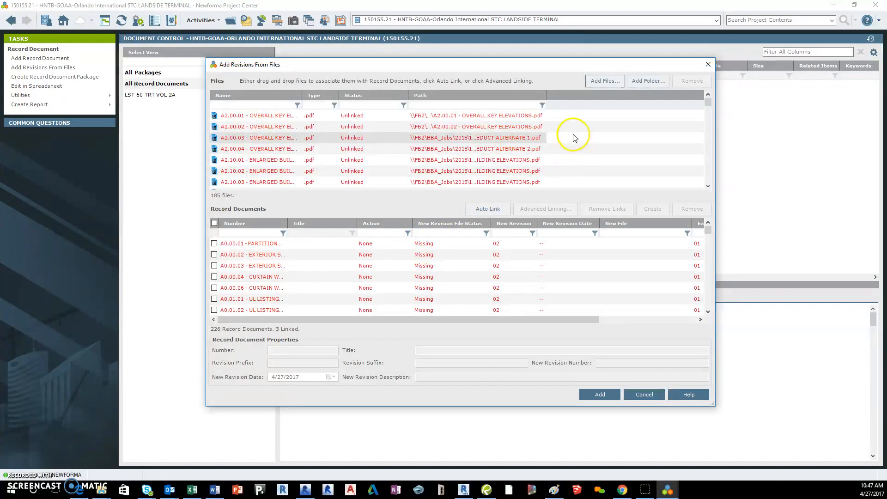
# Create new record documents from all the unlinked files, A2.00.01 through G.COV.V2B - COVER SHEET.
pyautogui.click(271, 116)
pyautogui.moveTo(704, 107); pyautogui.dragTo(707, 178)
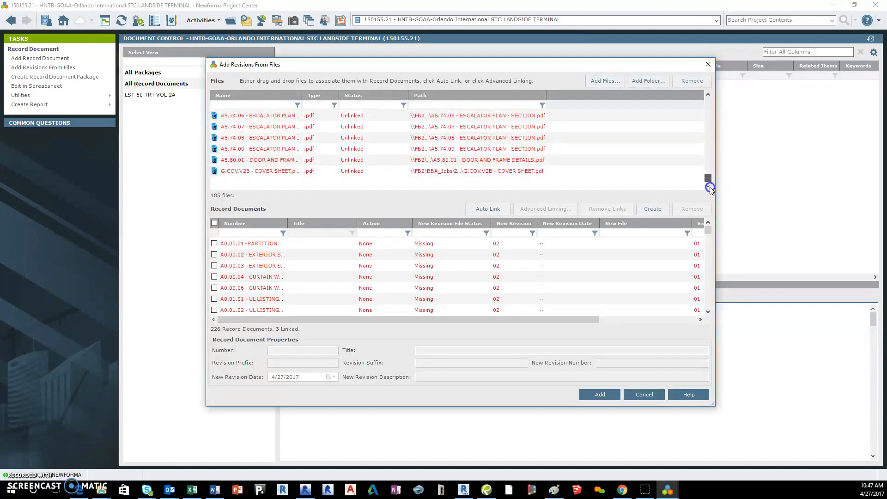
pyautogui.keyDown('shift'); pyautogui.click(271, 172); pyautogui.keyUp('shift')
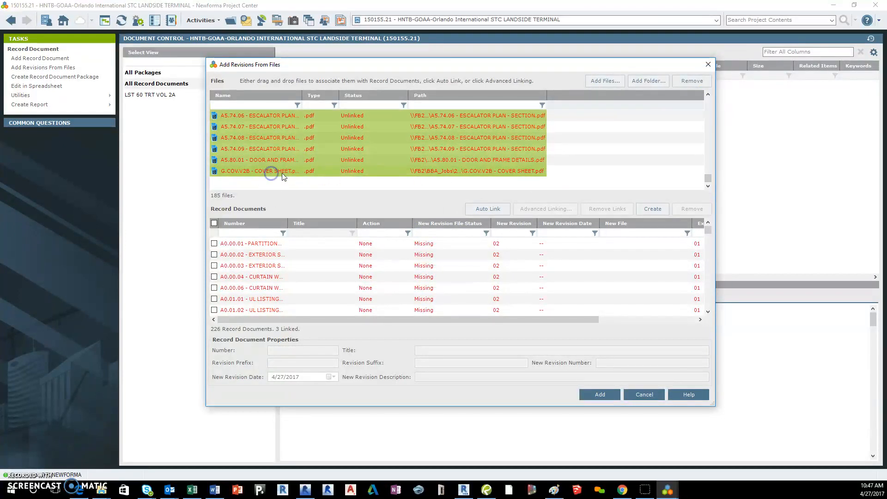
pyautogui.click(653, 209)
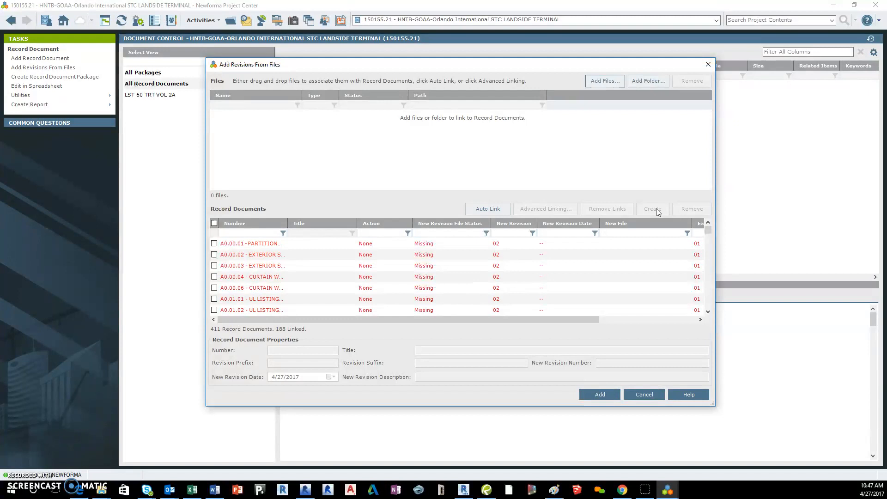
# Set the new revision date to 1/20/2017 for all newly created record documents, from A2.00.01 to G.COV.V2B - COVER SHEET.
pyautogui.moveTo(708, 231); pyautogui.dragTo(703, 308)
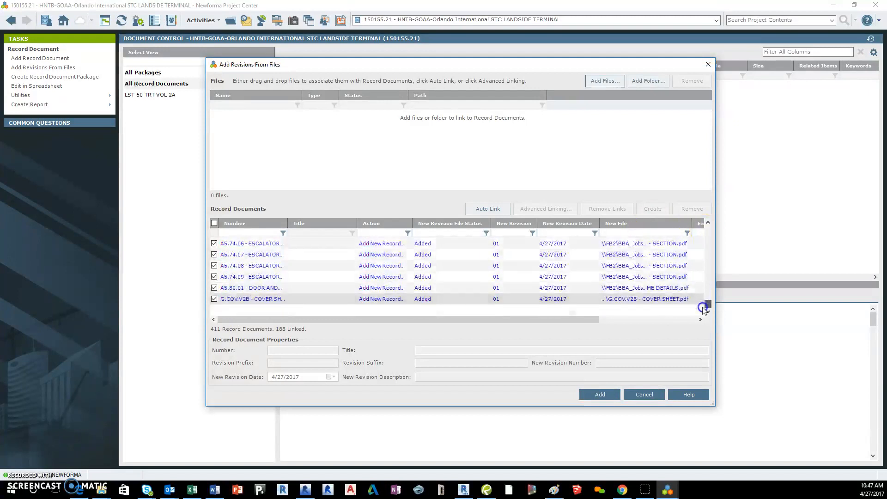
pyautogui.click(247, 299)
pyautogui.scroll(10, 254, 294)
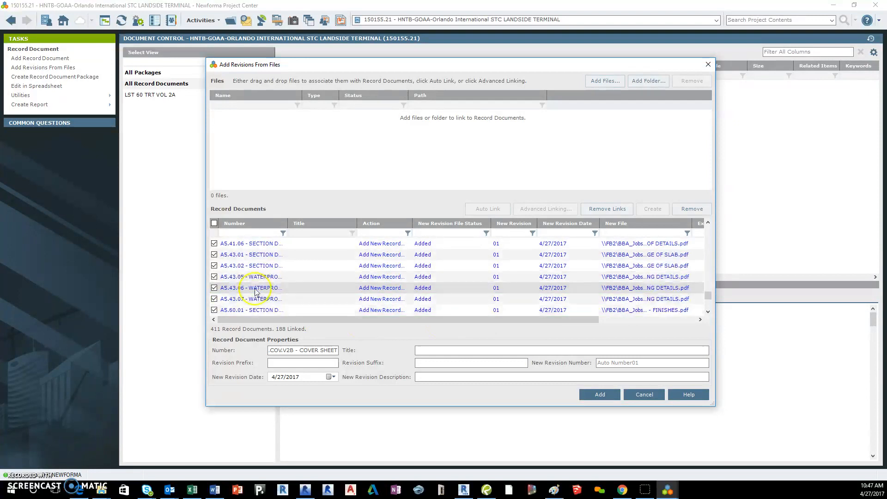
pyautogui.scroll(8, 254, 278)
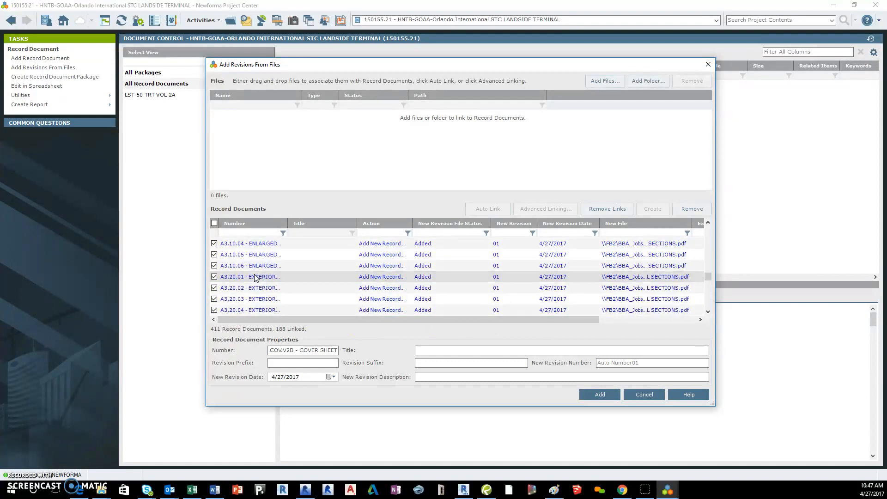
pyautogui.scroll(-3, 256, 278)
pyautogui.scroll(3, 257, 286)
pyautogui.click(257, 311)
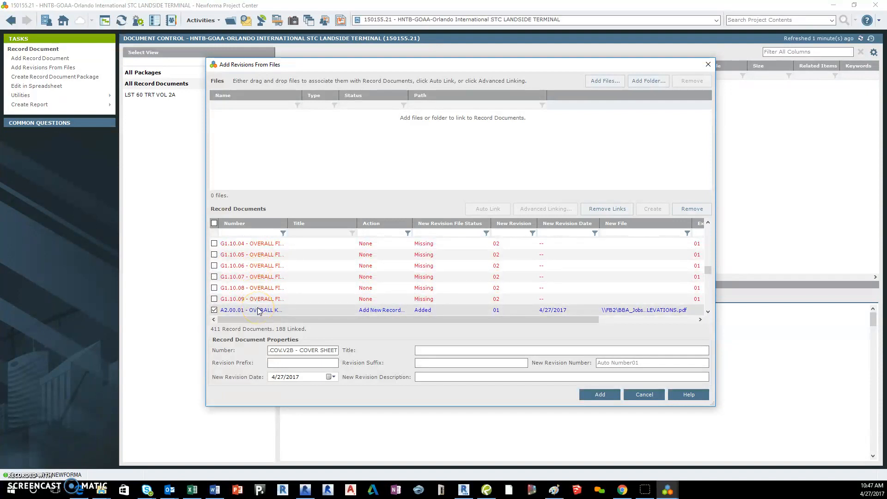
pyautogui.click(331, 377)
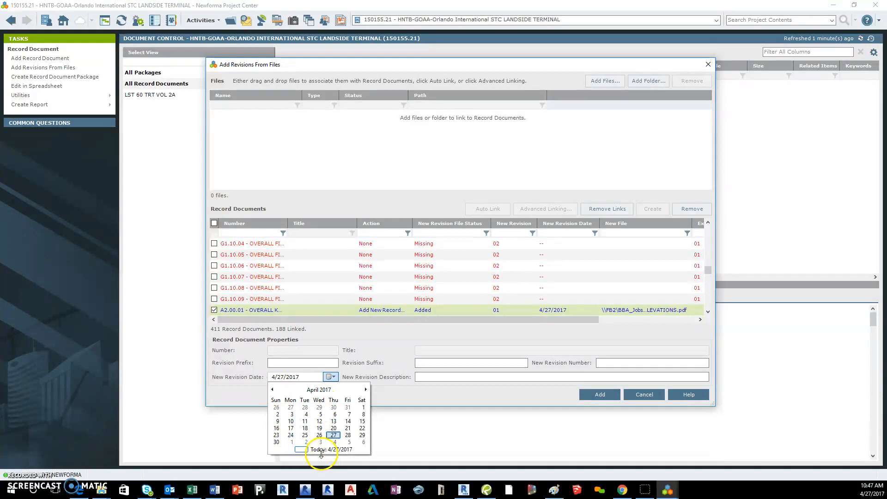
pyautogui.click(274, 391)
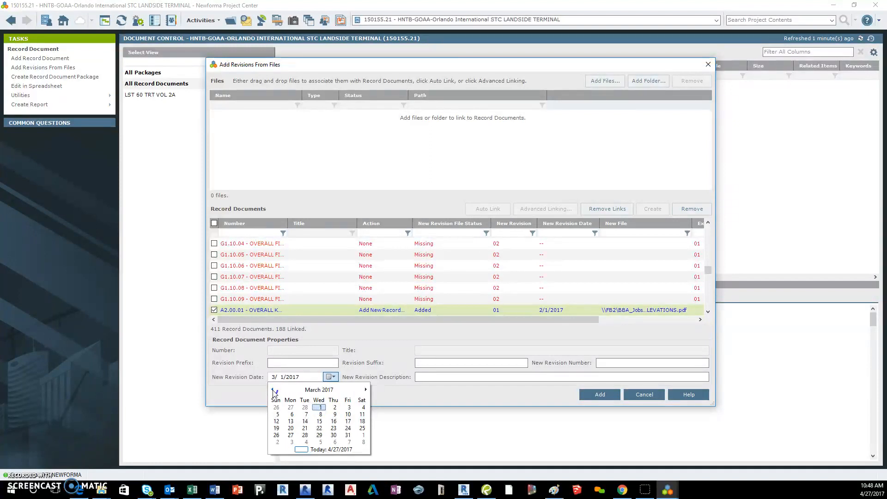
pyautogui.click(273, 390)
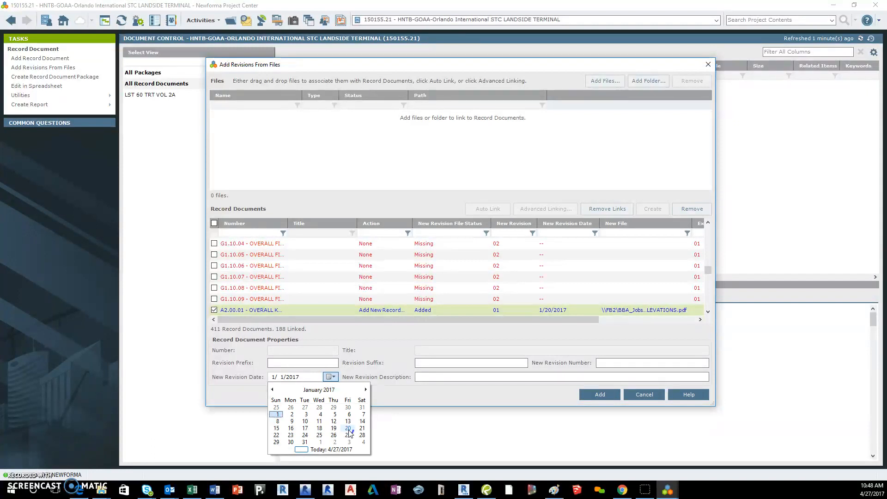
pyautogui.click(349, 431)
# Set the new revision description to "LST 60 TRT VOL 2B" and add the new record documents to the project.
pyautogui.click(439, 377)
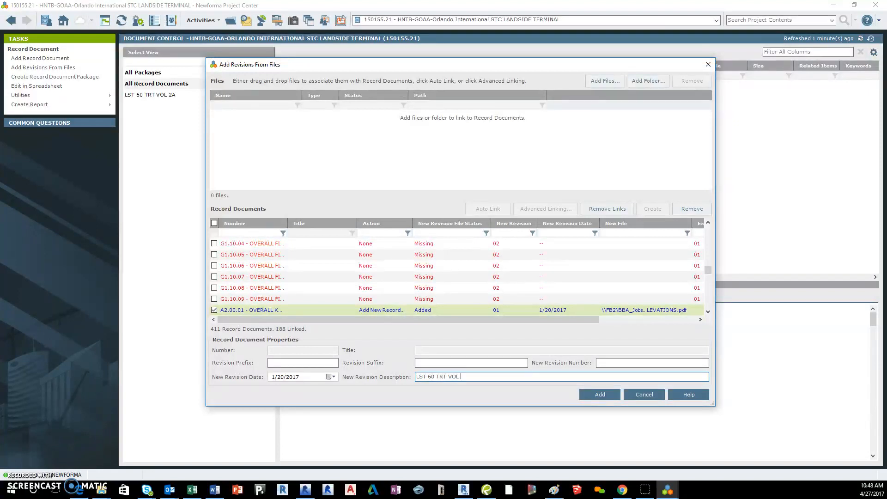
pyautogui.moveTo(491, 375); pyautogui.dragTo(373, 376)
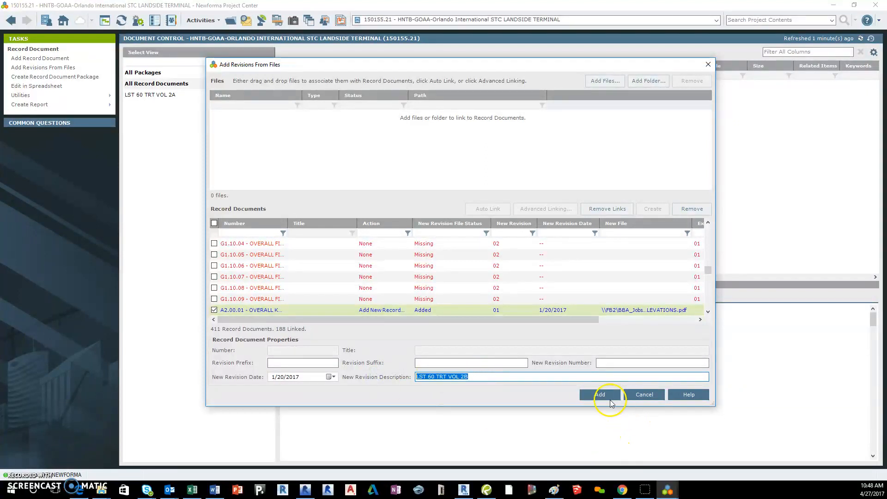
pyautogui.click(609, 397)
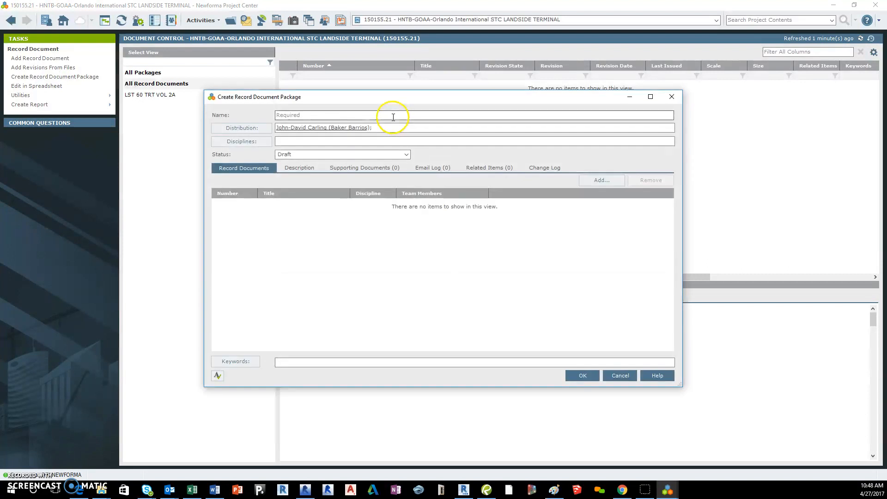
# Name the new record document package "LST 60 TRT VOL 2B" and assign it the Architectural discipline.
pyautogui.click(330, 115)
pyautogui.write('LST 60 TRT VOL 2B')
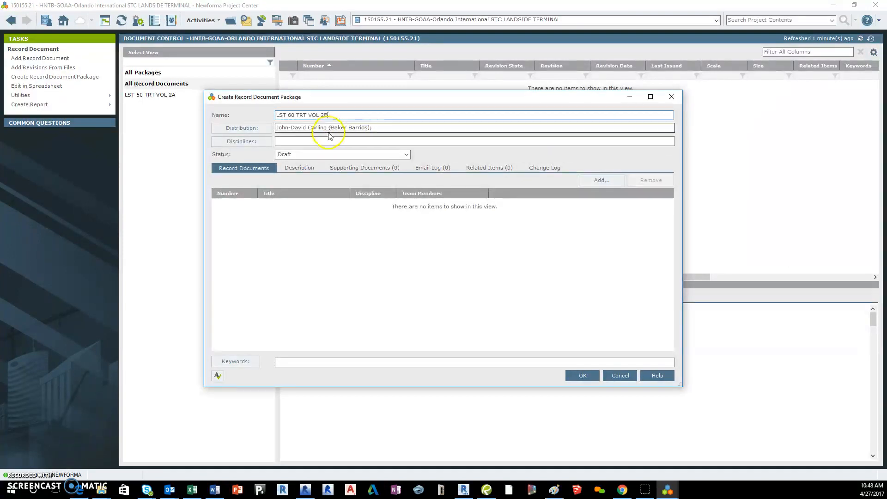
pyautogui.click(257, 140)
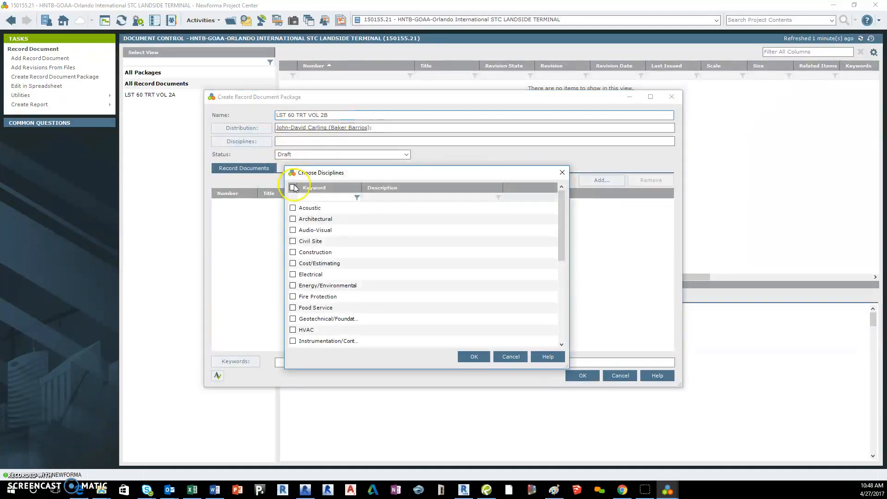
pyautogui.click(292, 219)
pyautogui.click(469, 358)
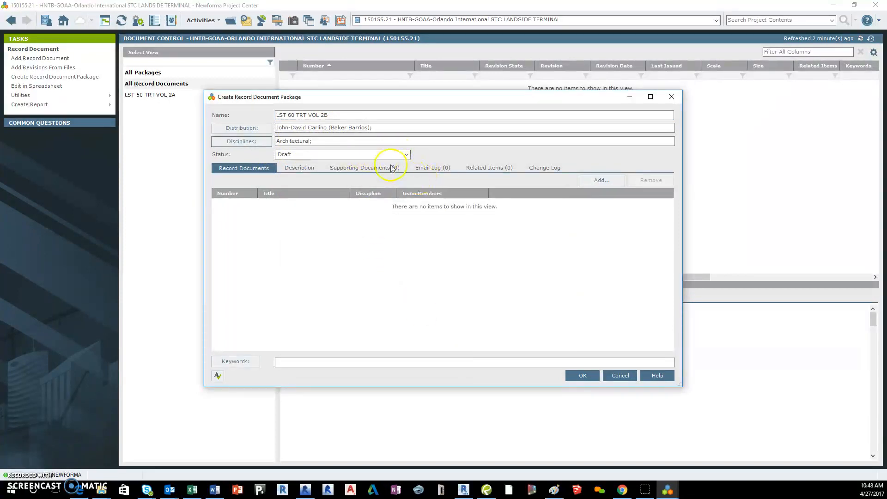
# Filter the record documents offered for the package to exclude those whose revision description contains "2A".
pyautogui.click(599, 180)
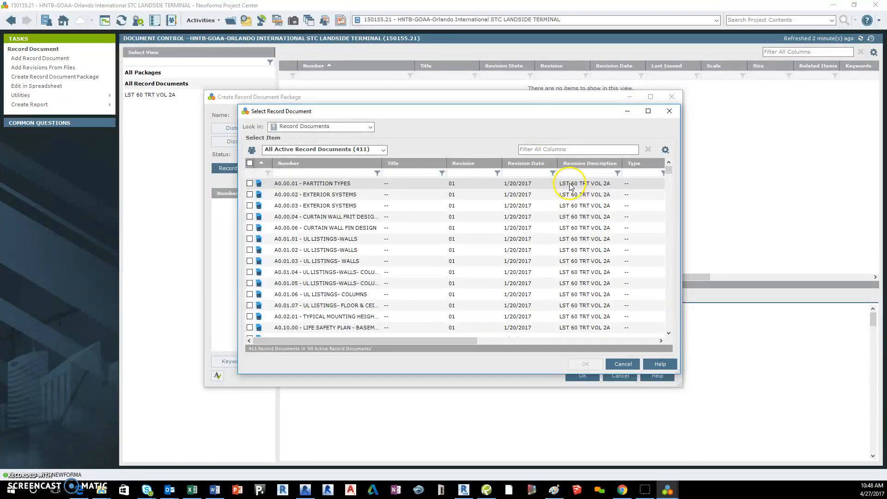
pyautogui.moveTo(445, 341); pyautogui.dragTo(624, 346)
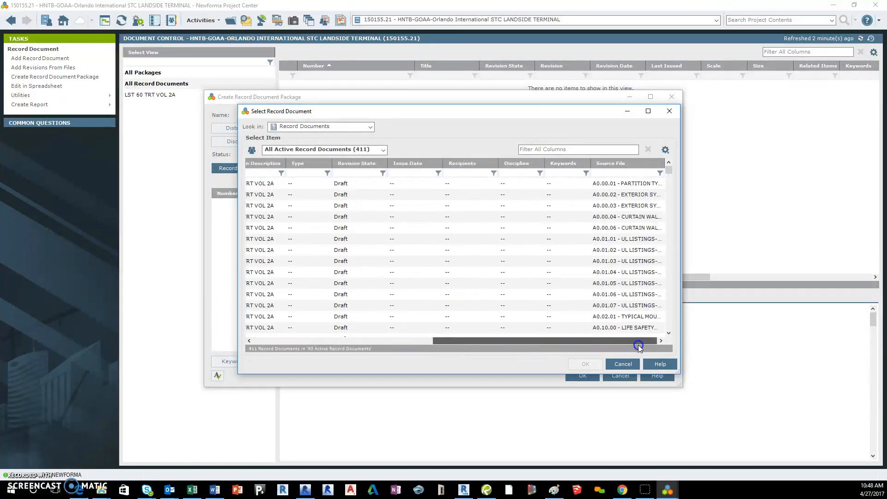
pyautogui.moveTo(556, 339); pyautogui.dragTo(404, 342)
pyautogui.click(567, 173)
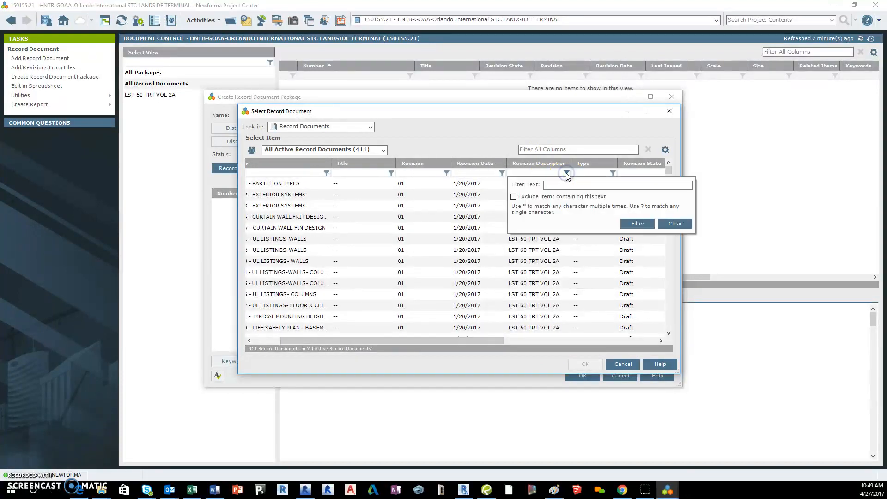
pyautogui.click(560, 185)
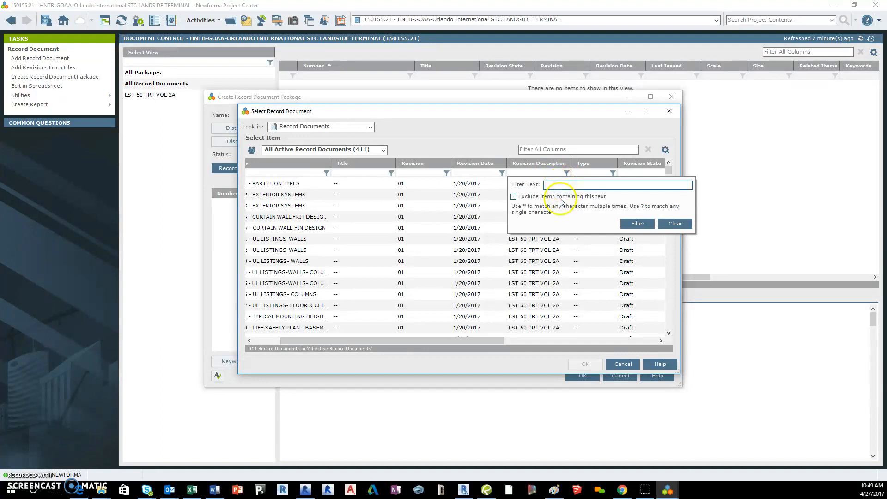
pyautogui.click(535, 197)
pyautogui.click(560, 185)
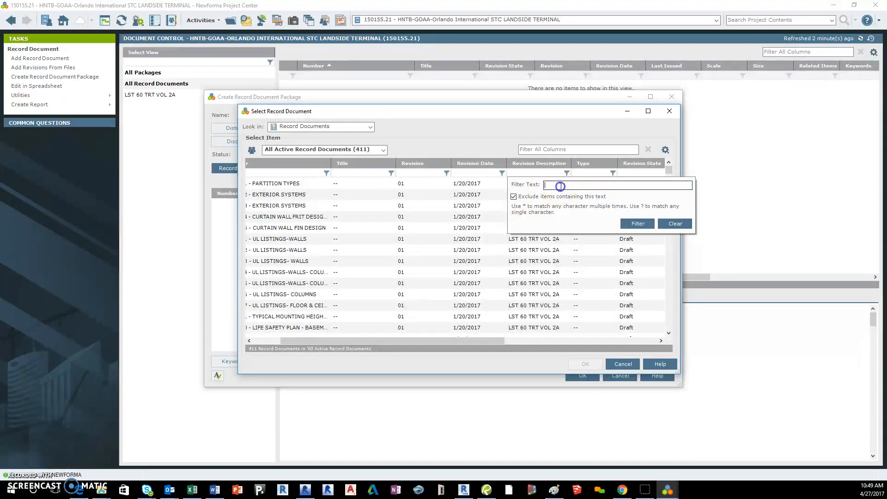
pyautogui.write('2A')
pyautogui.click(633, 223)
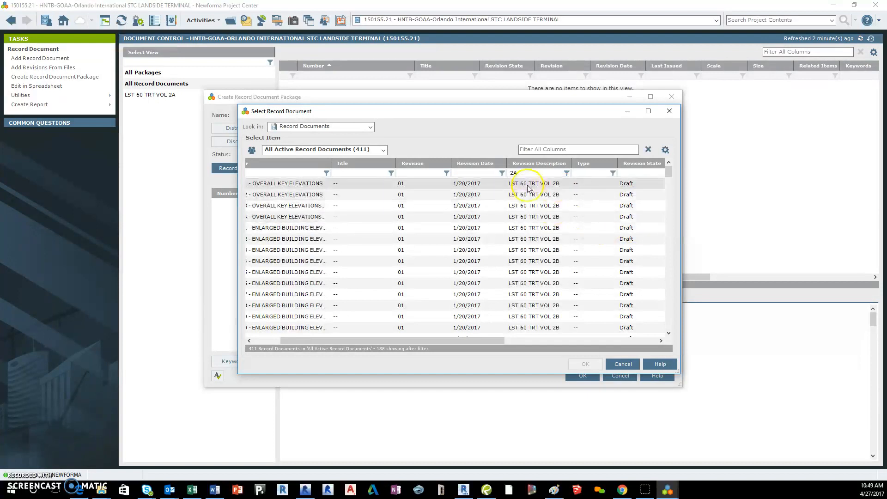
# Add all filtered record documents, including index sheets G0.01.01 to G0.01.03, to the LST 60 TRT VOL 2B package and create it.
pyautogui.scroll(-20, 536, 203)
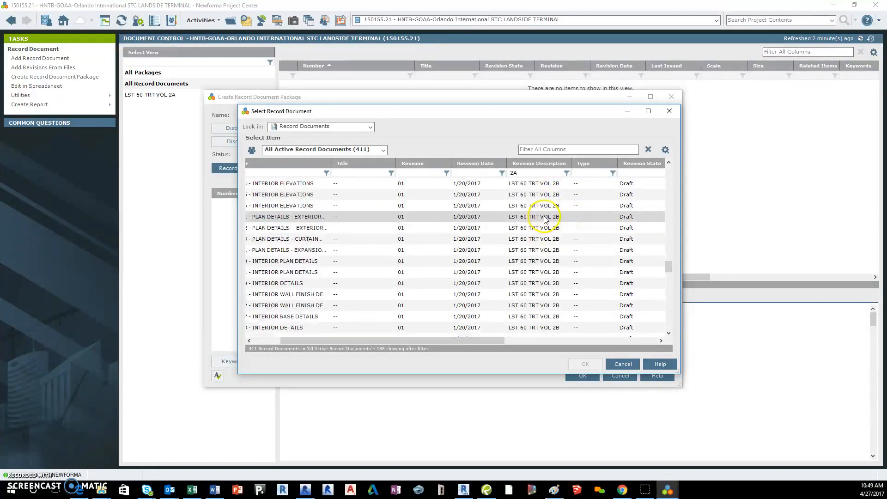
pyautogui.scroll(-15, 545, 219)
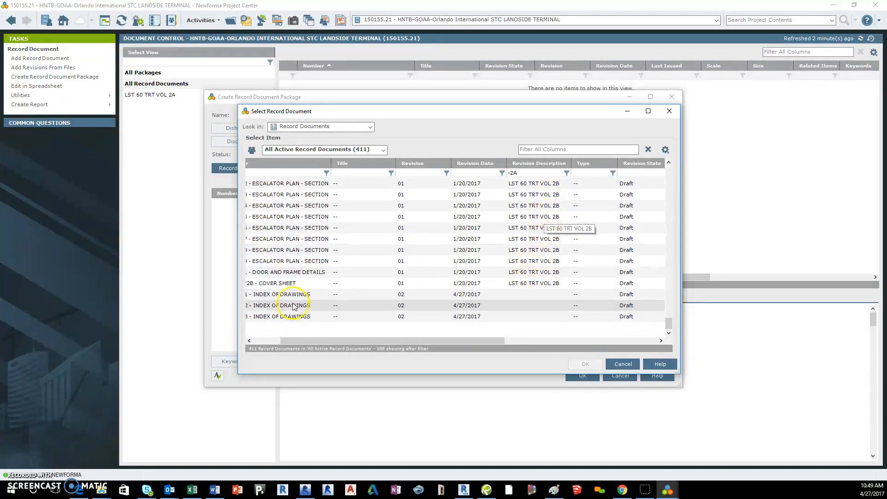
pyautogui.moveTo(352, 341); pyautogui.dragTo(297, 340)
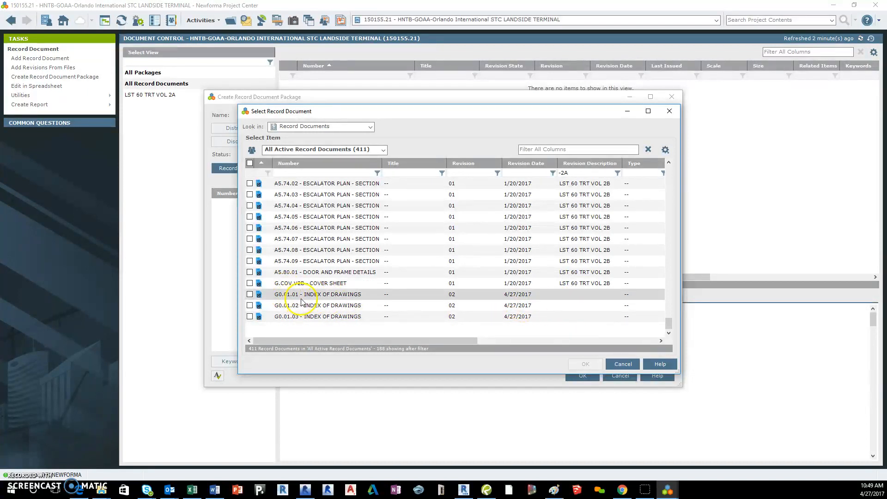
pyautogui.click(303, 318)
pyautogui.moveTo(669, 324); pyautogui.dragTo(668, 174)
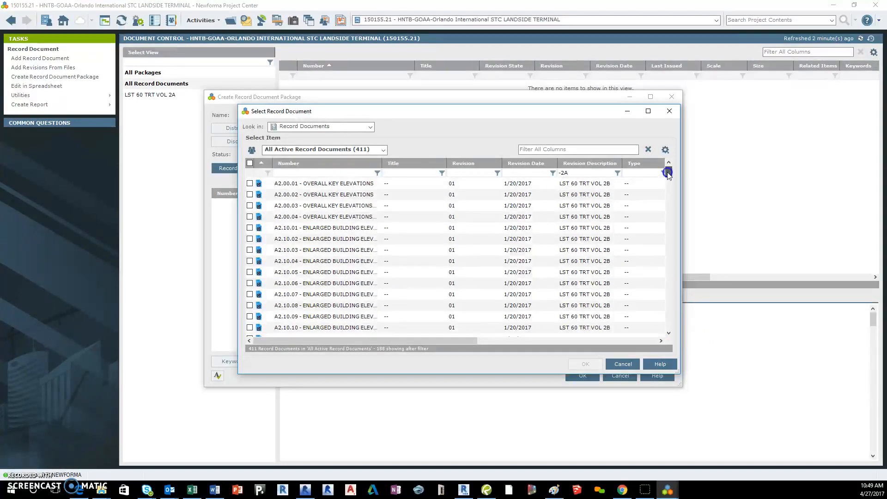
pyautogui.keyDown('shift'); pyautogui.click(360, 187); pyautogui.keyUp('shift')
pyautogui.moveTo(668, 166); pyautogui.dragTo(668, 323)
pyautogui.click(250, 294)
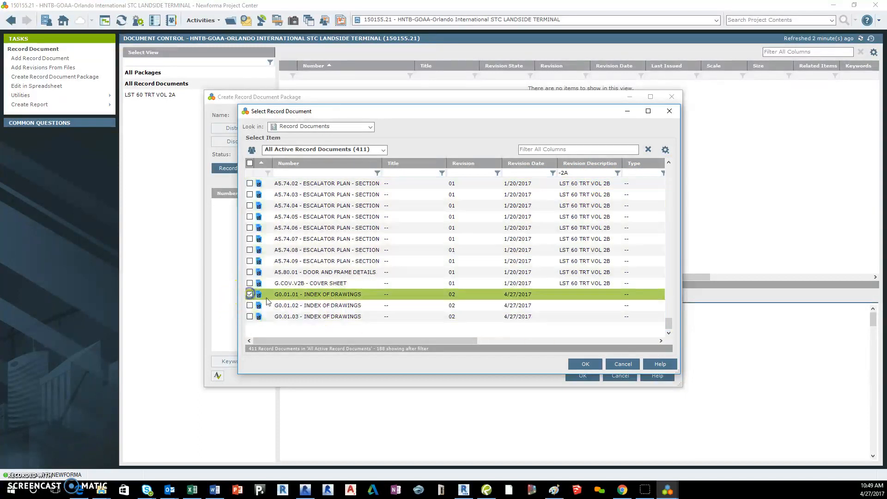
pyautogui.click(280, 317)
pyautogui.click(249, 163)
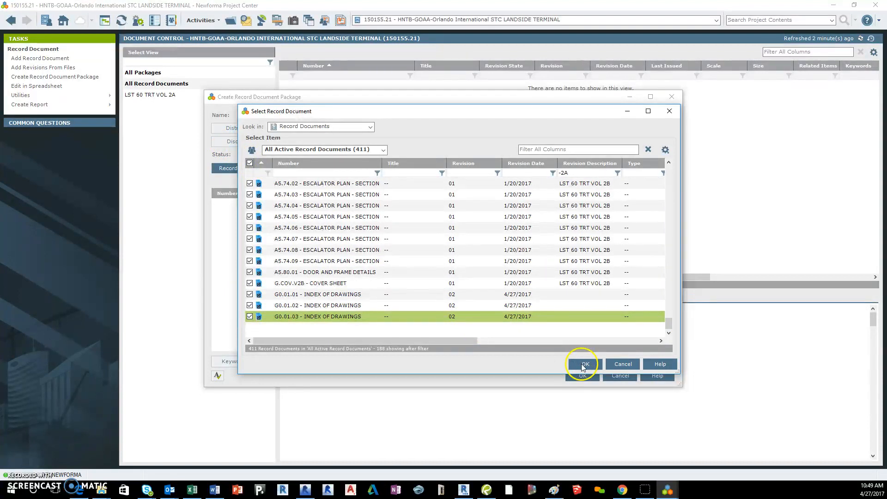
pyautogui.click(584, 365)
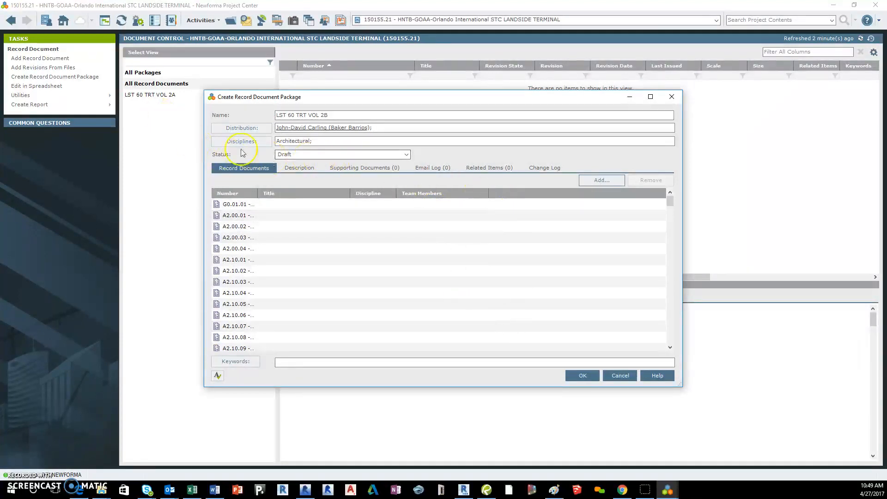
pyautogui.click(584, 376)
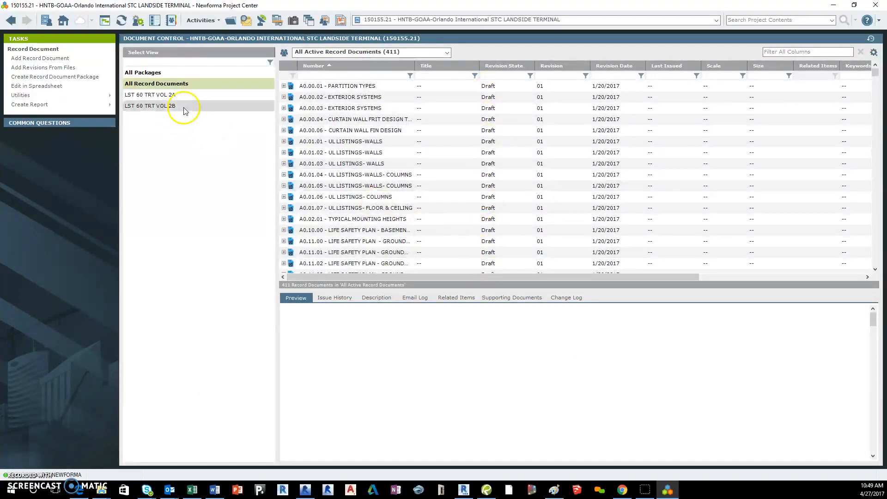
# Start issuing the LST 60 TRT VOL 2B package with the latest record document revision.
pyautogui.click(170, 111)
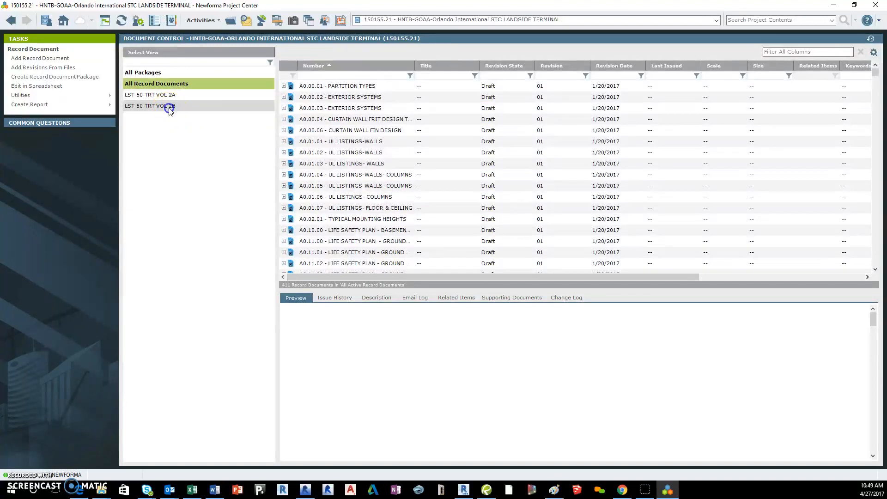
pyautogui.click(69, 86)
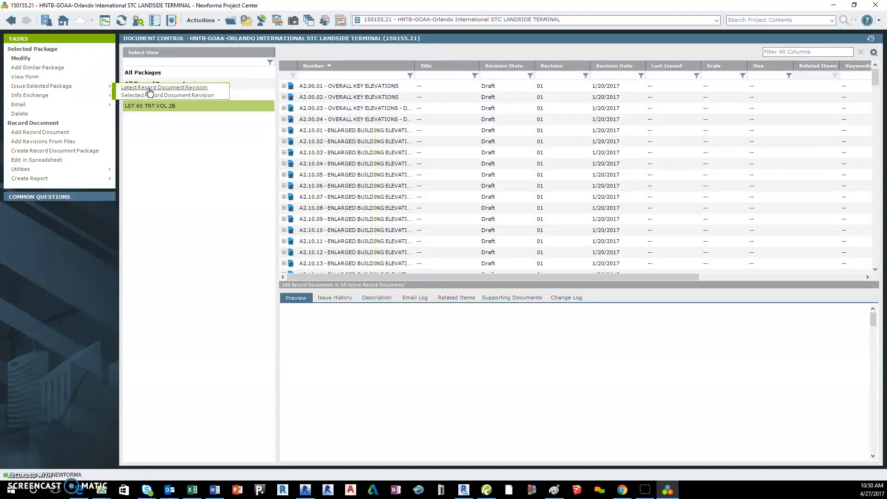
pyautogui.click(159, 89)
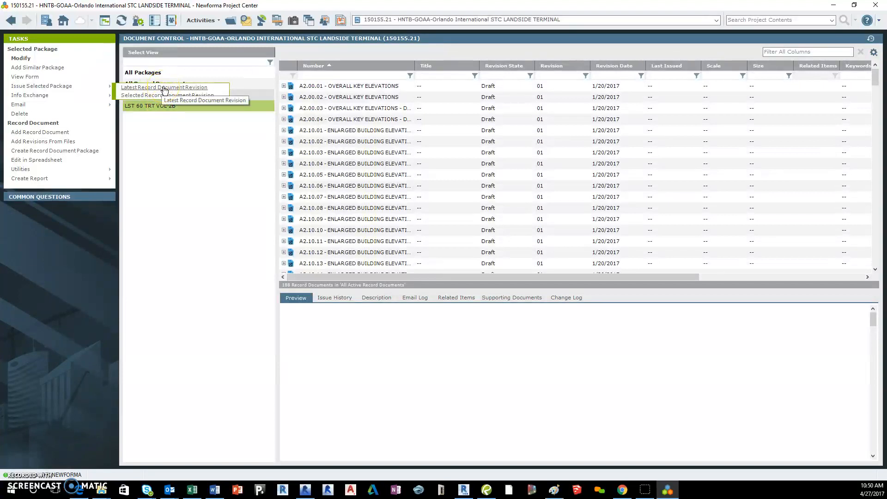
pyautogui.click(165, 89)
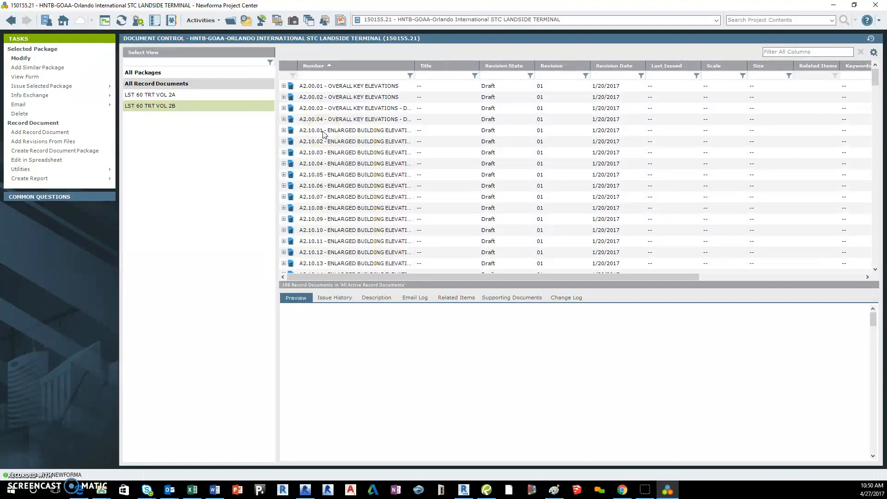
pyautogui.click(170, 111)
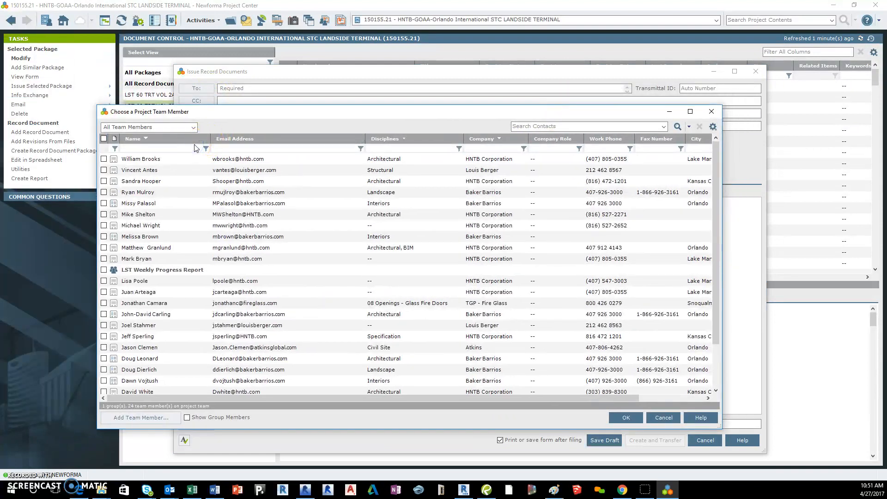
# Filter the project team members by first name and set the matching Baker Barrios member as the transmittal's recipient.
pyautogui.click(192, 148)
pyautogui.write('john')
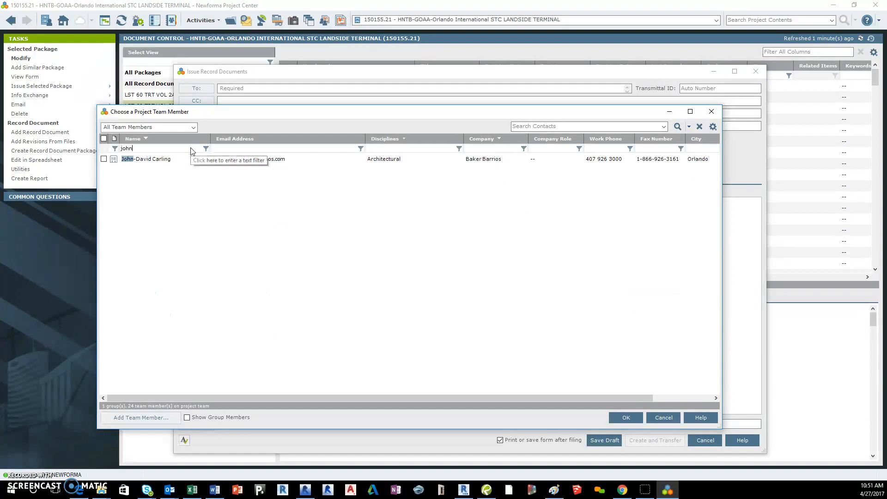
pyautogui.click(104, 159)
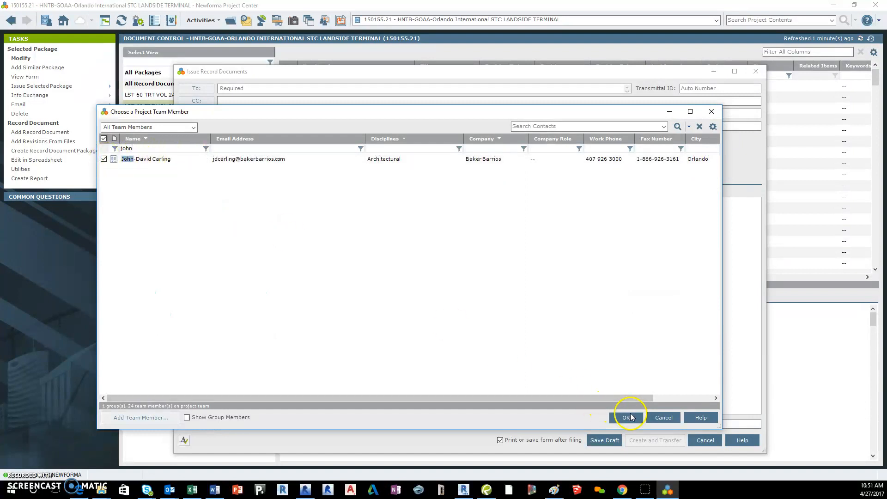
pyautogui.click(627, 417)
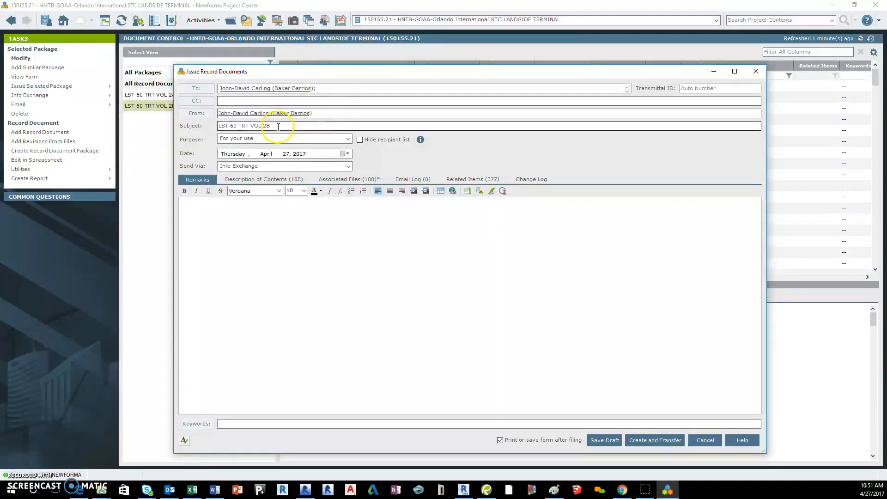
# Create the LST 60 TRT VOL 2B transmittal and transfer it via Info Exchange with the default transfer options.
pyautogui.click(290, 219)
pyautogui.click(652, 442)
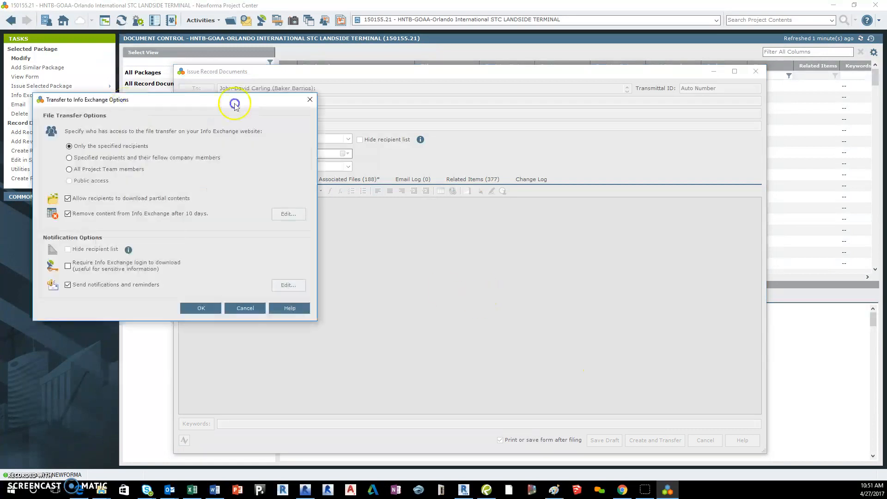
pyautogui.click(506, 308)
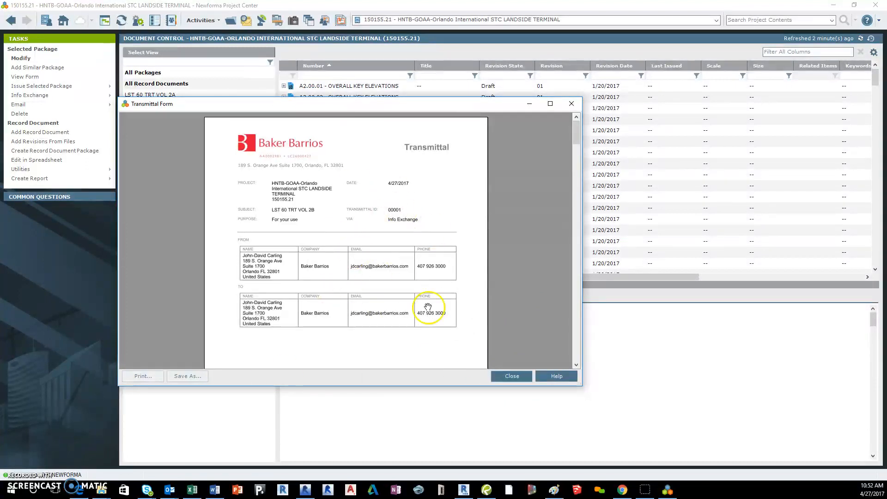
# Close the transmittal form and display the record documents of the LST 60 TRT VOL 2A package.
pyautogui.click(511, 376)
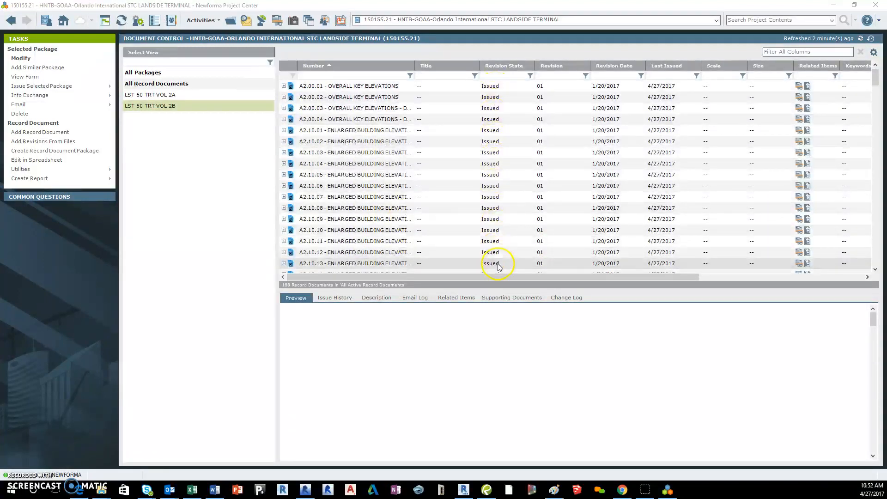
pyautogui.click(180, 95)
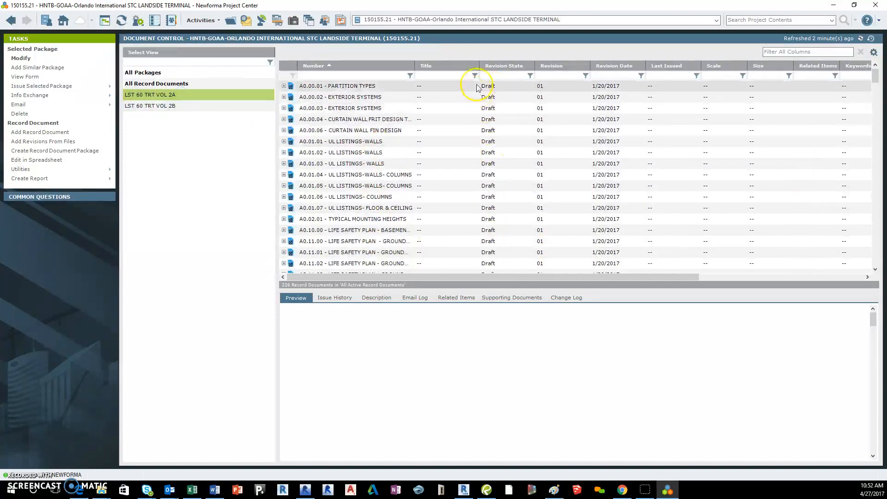